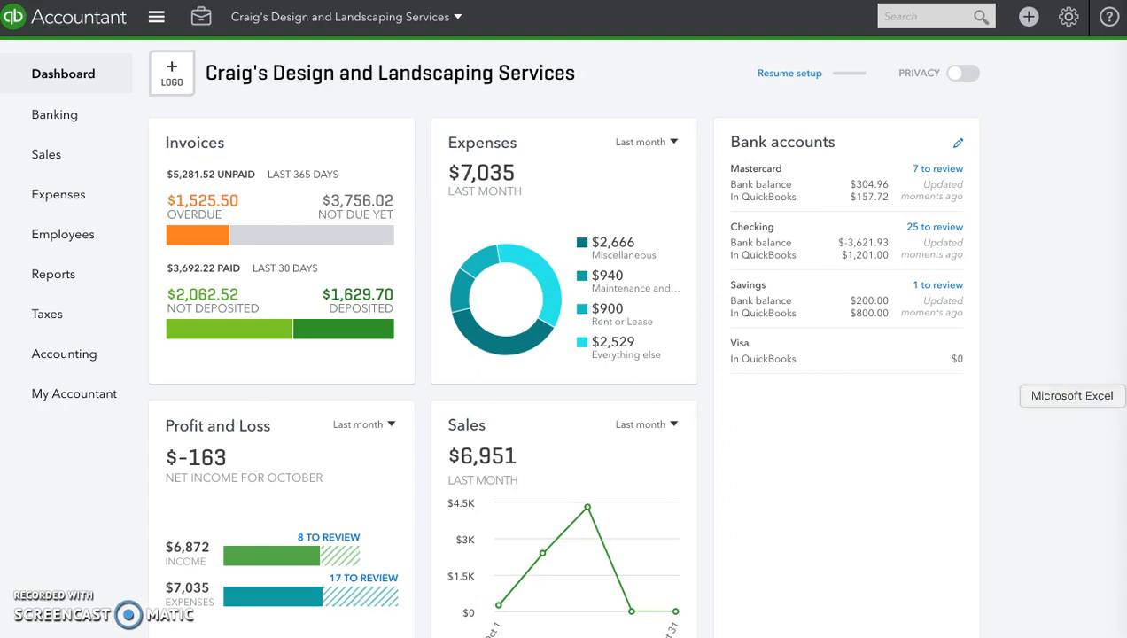
- Switch to the Excel chart of accounts and examine the Account Number column and the number prefixes in the Account Name column
left_click(1126, 396)
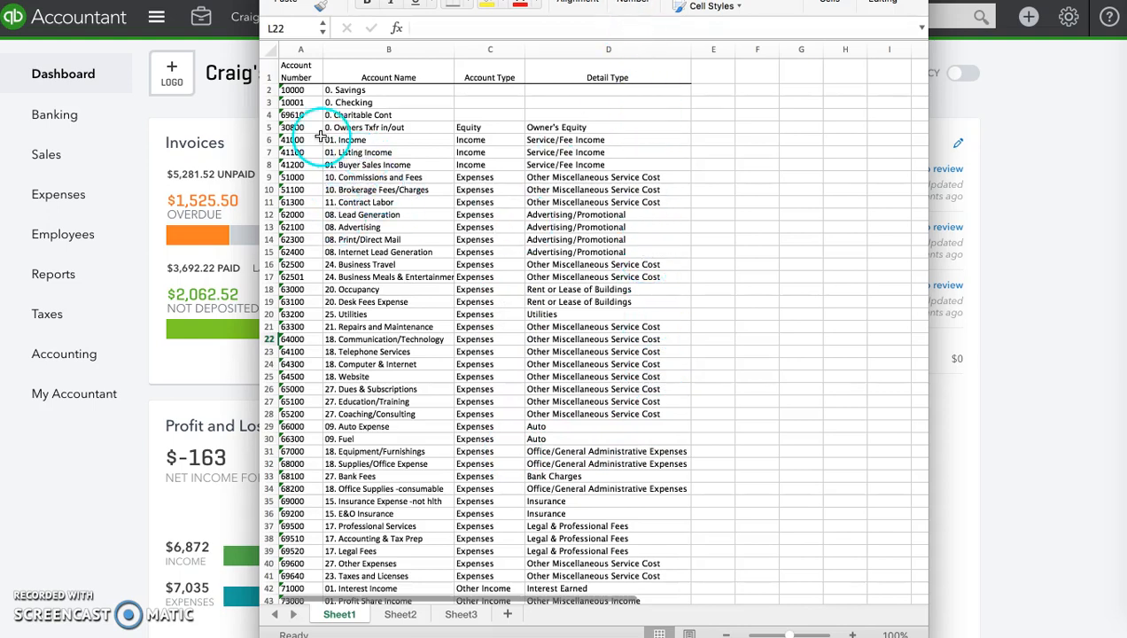
left_click(298, 73)
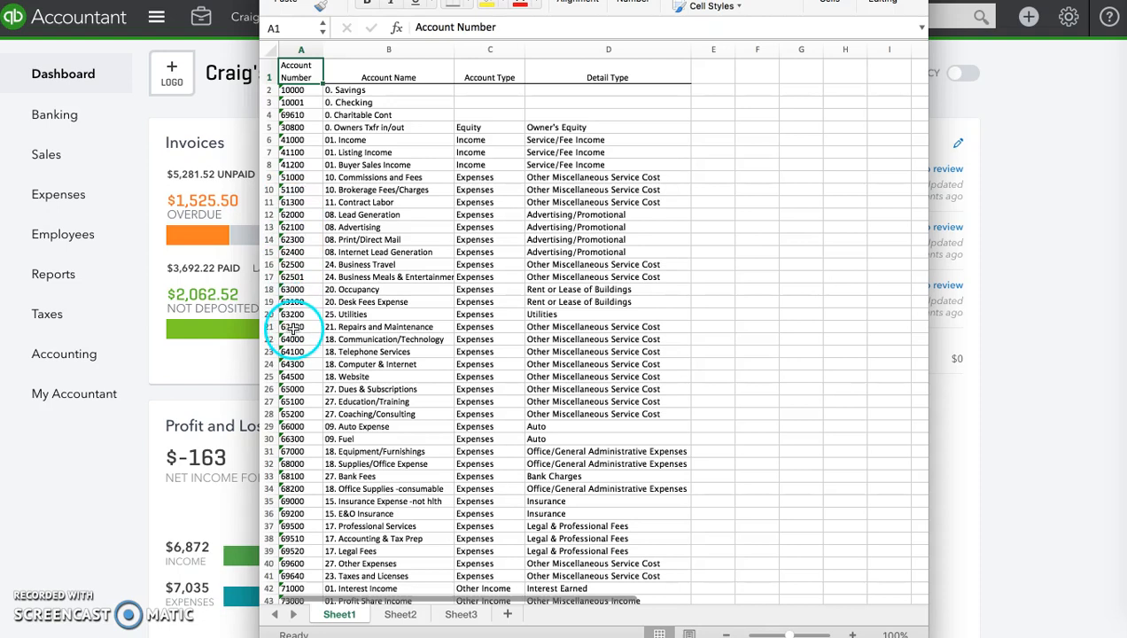
left_click(372, 78)
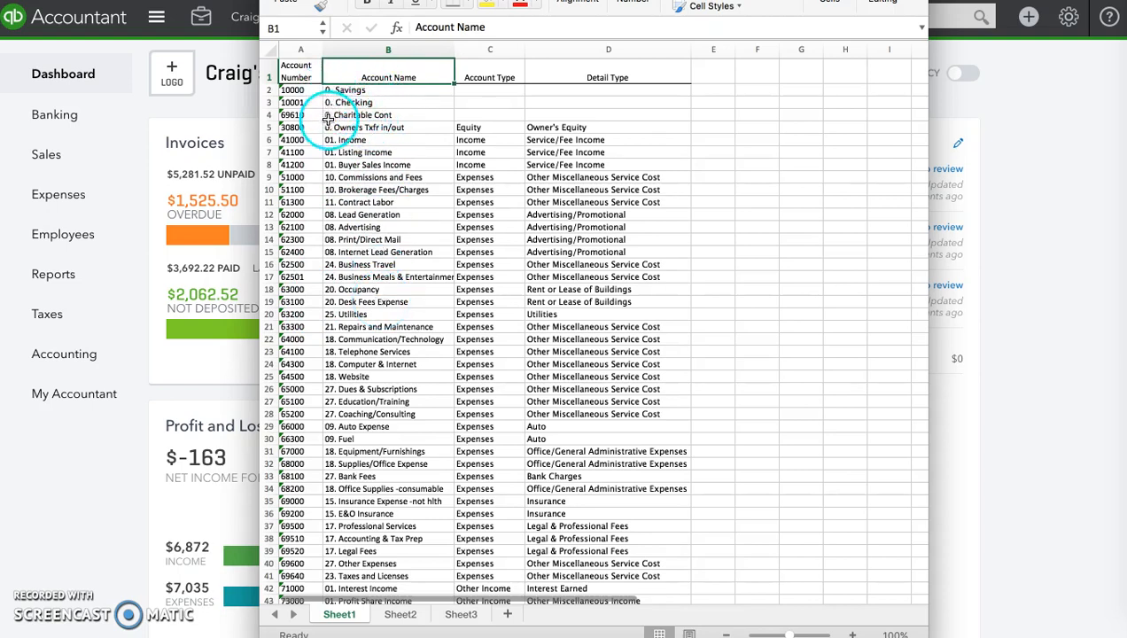
left_click(329, 227)
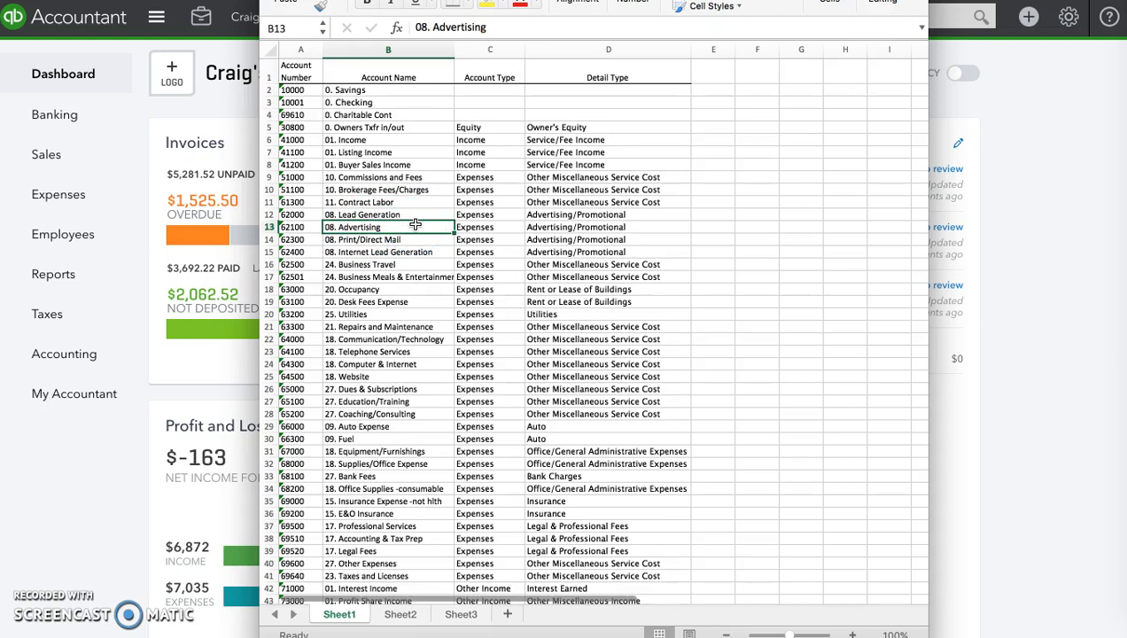
left_click(332, 140)
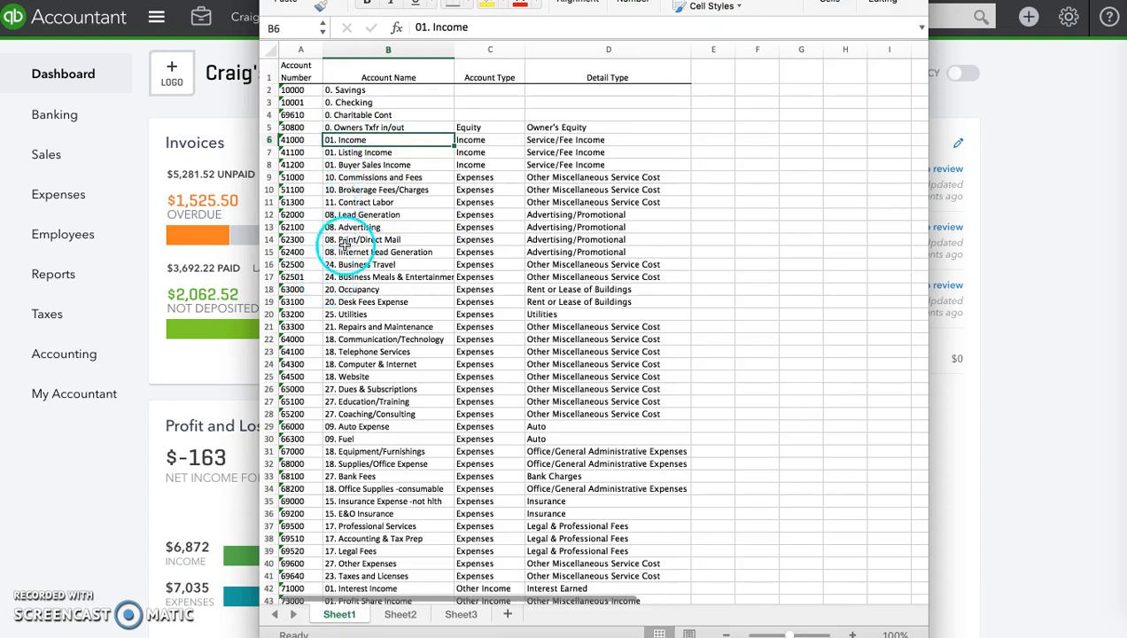
left_click(350, 92)
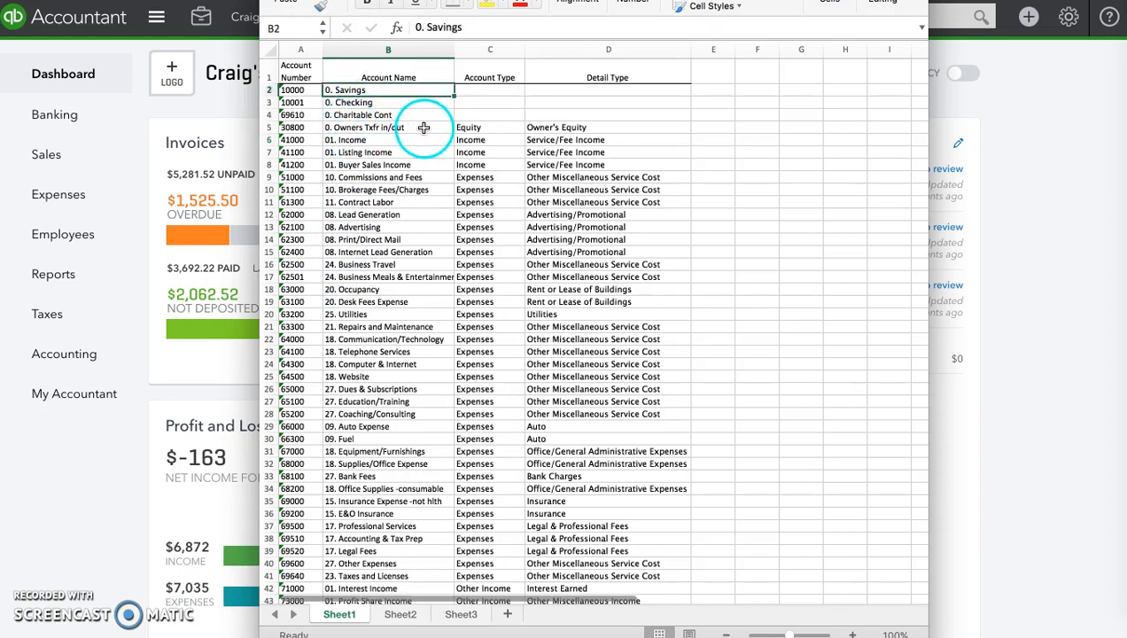
left_click(378, 116)
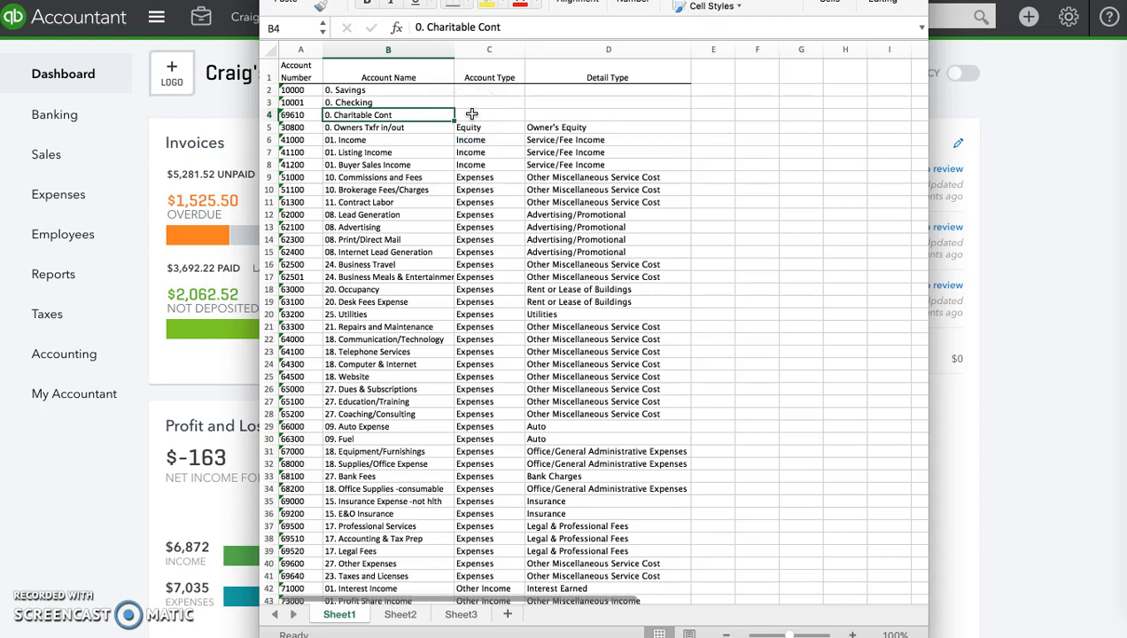
left_click(321, 128)
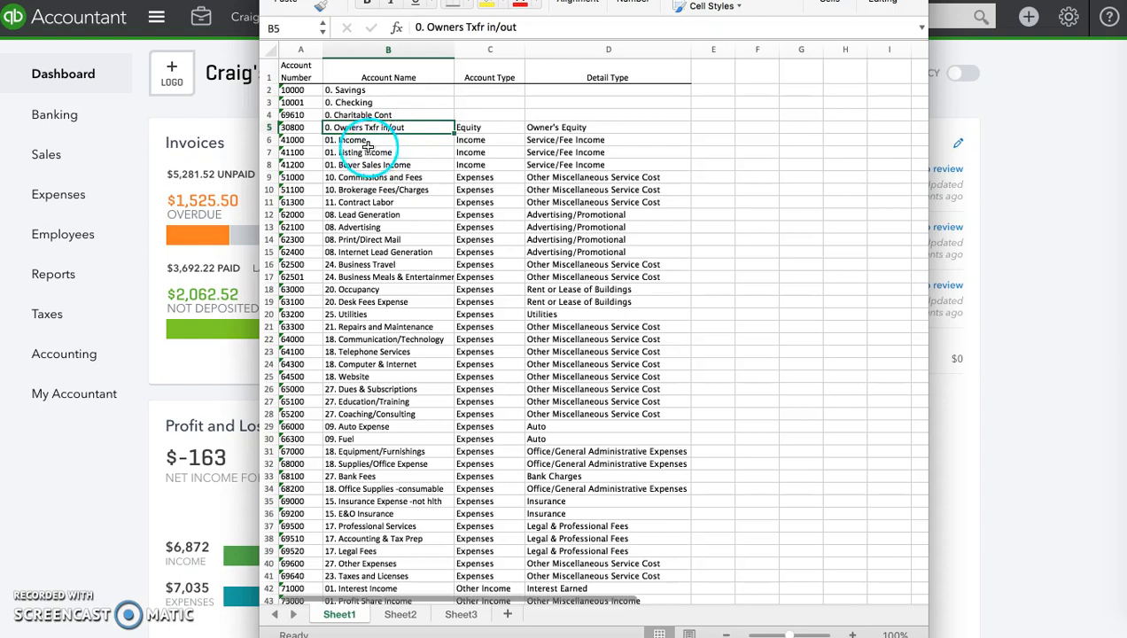
left_click(333, 141)
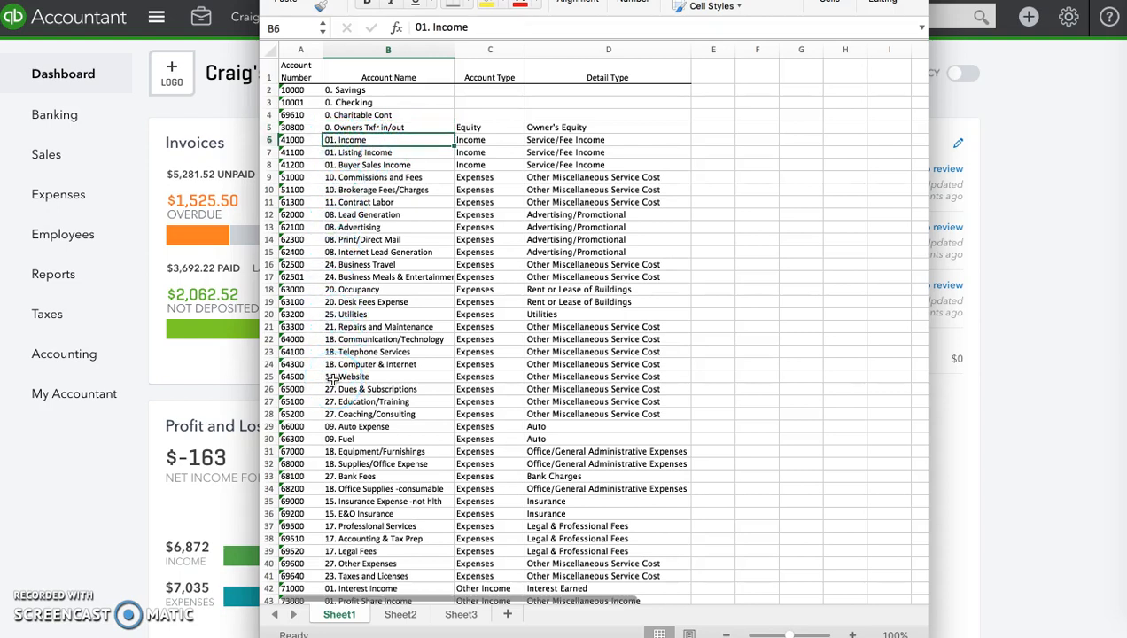
- Examine the Ask My Accountant row at the end of the account list, including its account type and detail type
scroll(332, 379, "down", 5)
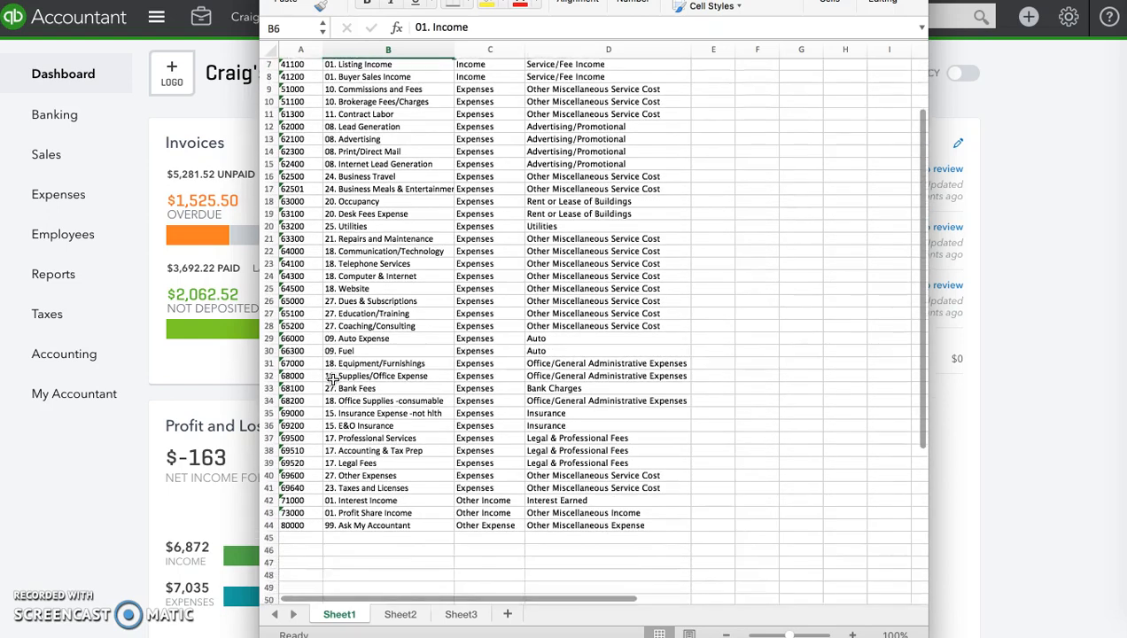
left_click(342, 518)
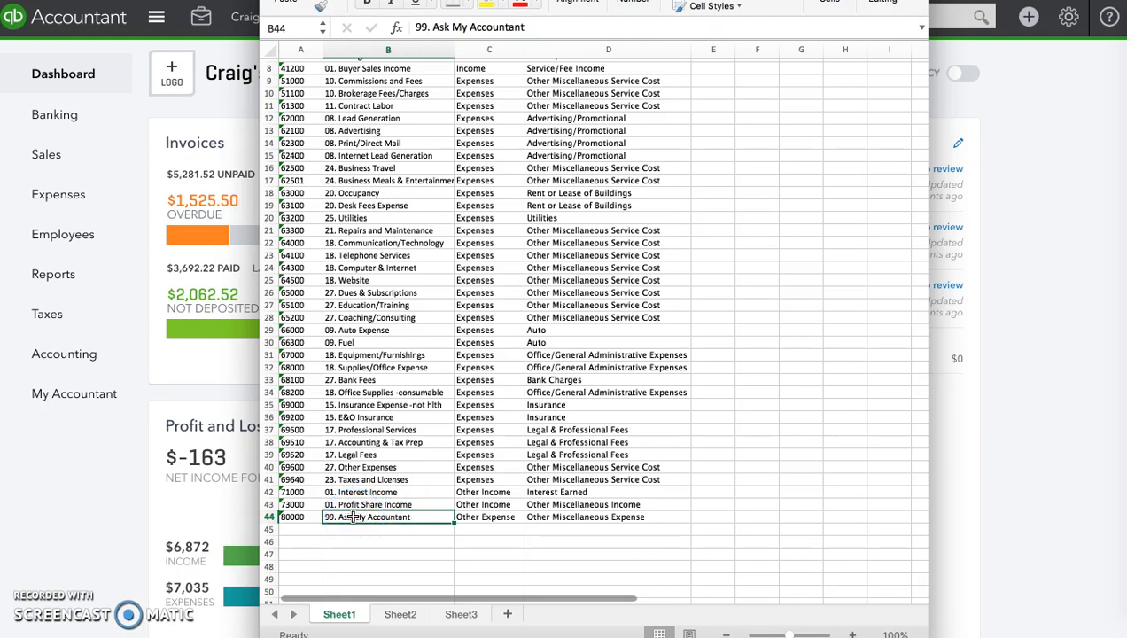
left_click(482, 517)
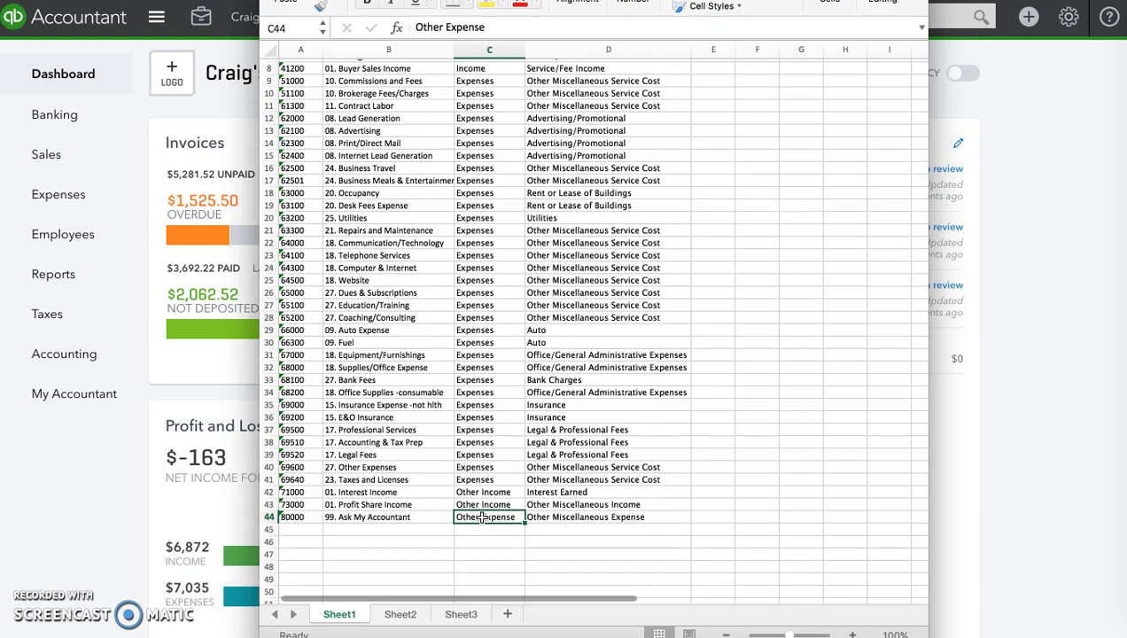
left_click(372, 517)
key("Right")
key("Right")
key("Left")
key("Left")
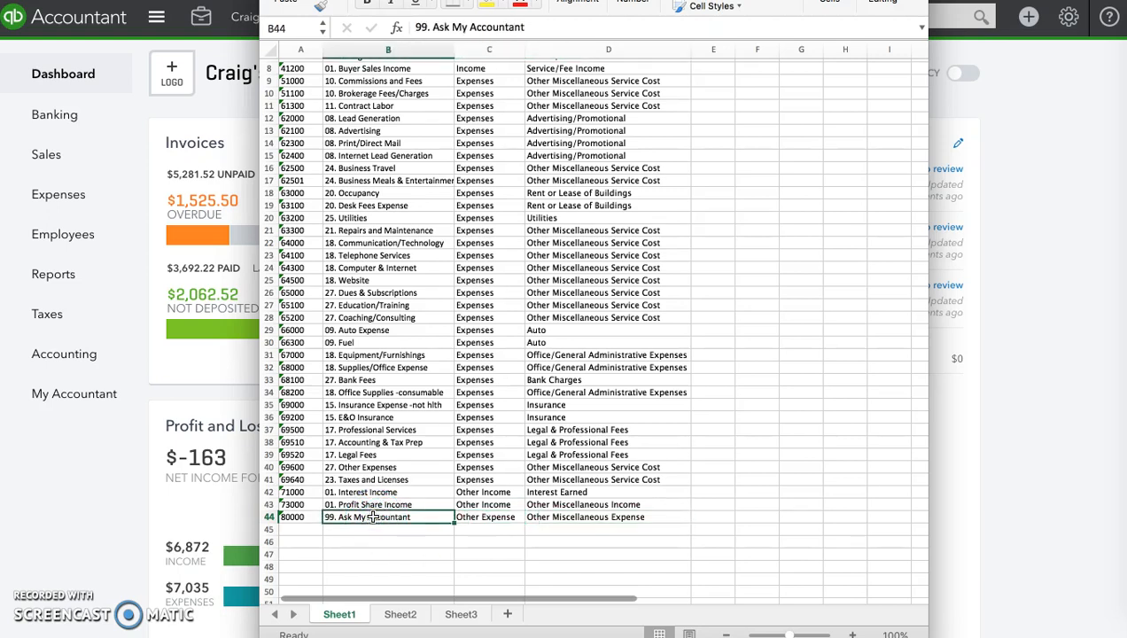
- Examine the Account Type and Detail Type columns from the headers through the rest of the account list
scroll(476, 241, "up", 5)
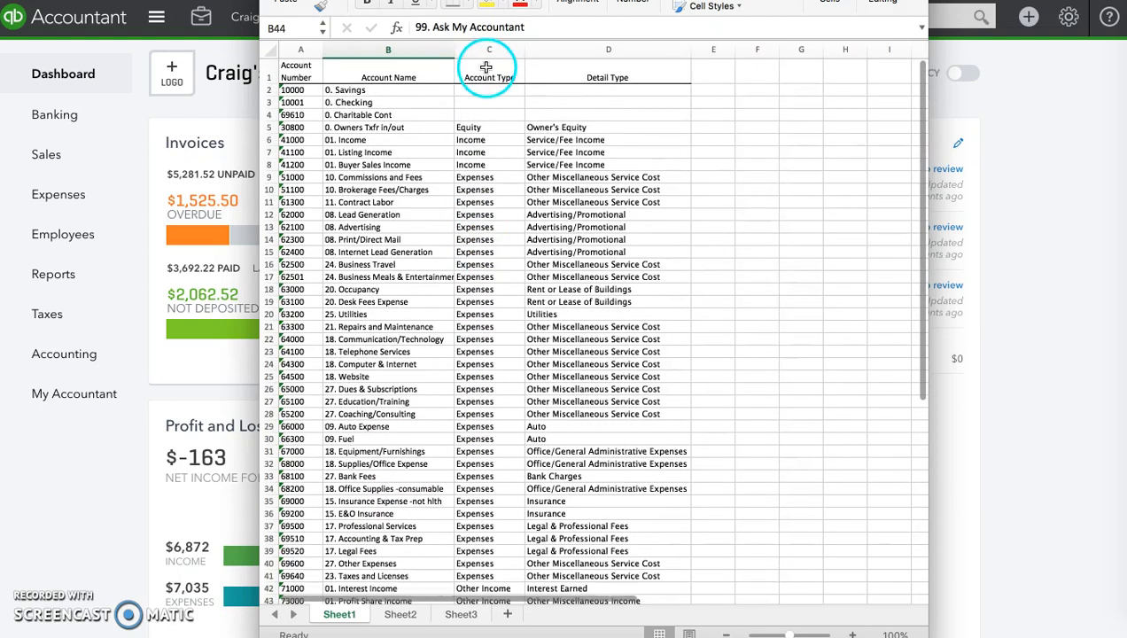
left_click(486, 68)
left_click(558, 70)
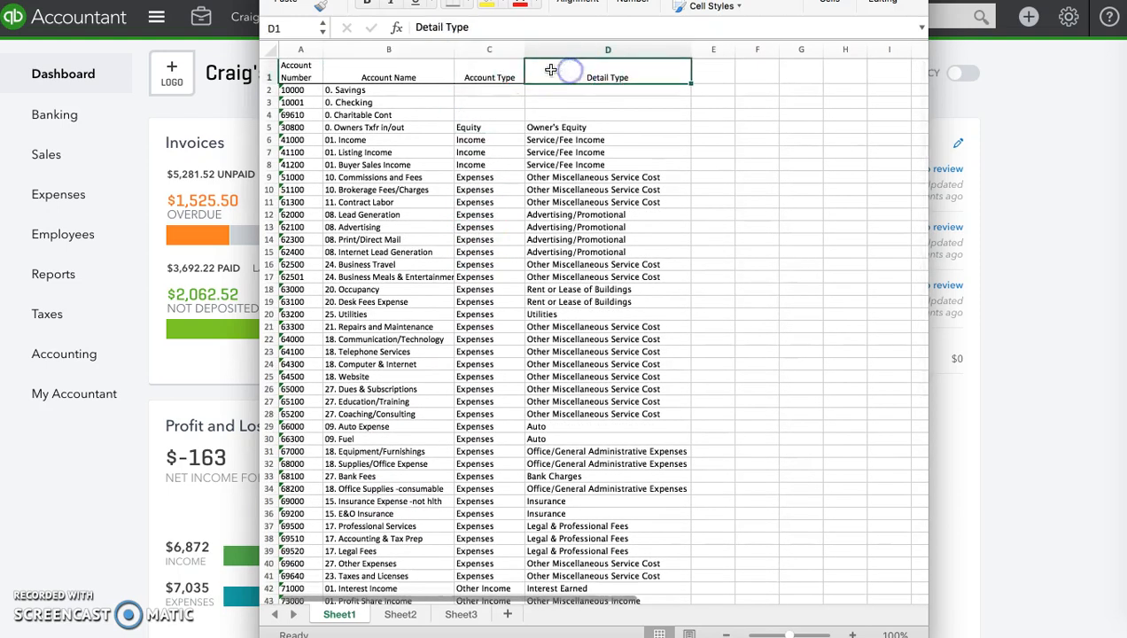
left_click(502, 70)
mouse_move(506, 71)
left_mouse_down()
mouse_move(548, 73)
mouse_move(507, 71)
left_mouse_up()
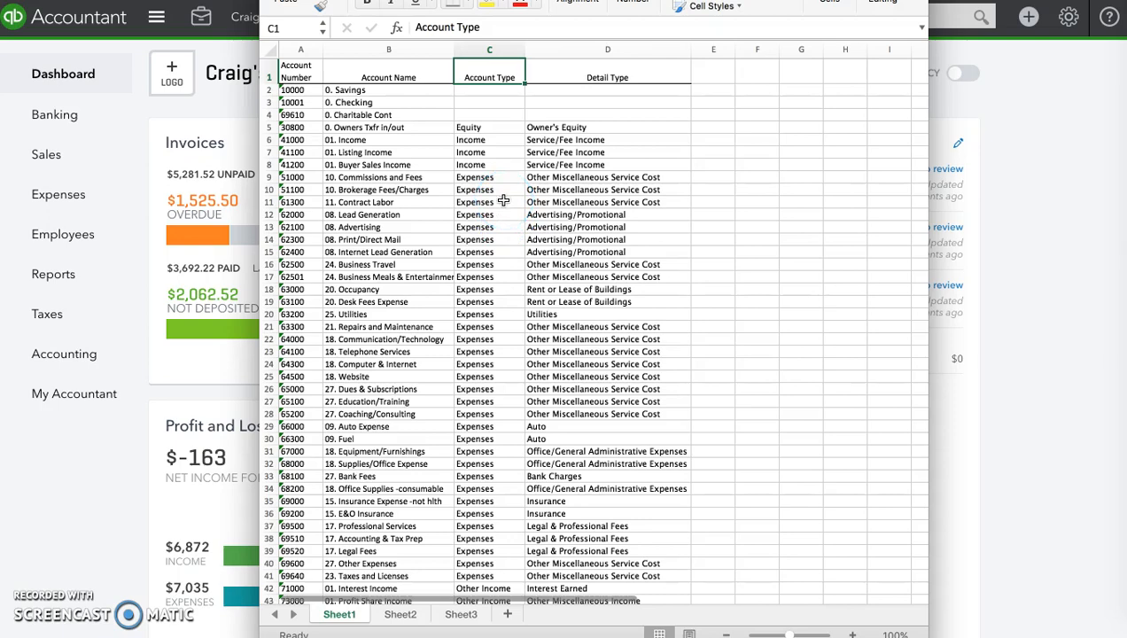
scroll(507, 213, "down", 5)
scroll(510, 219, "up", 5)
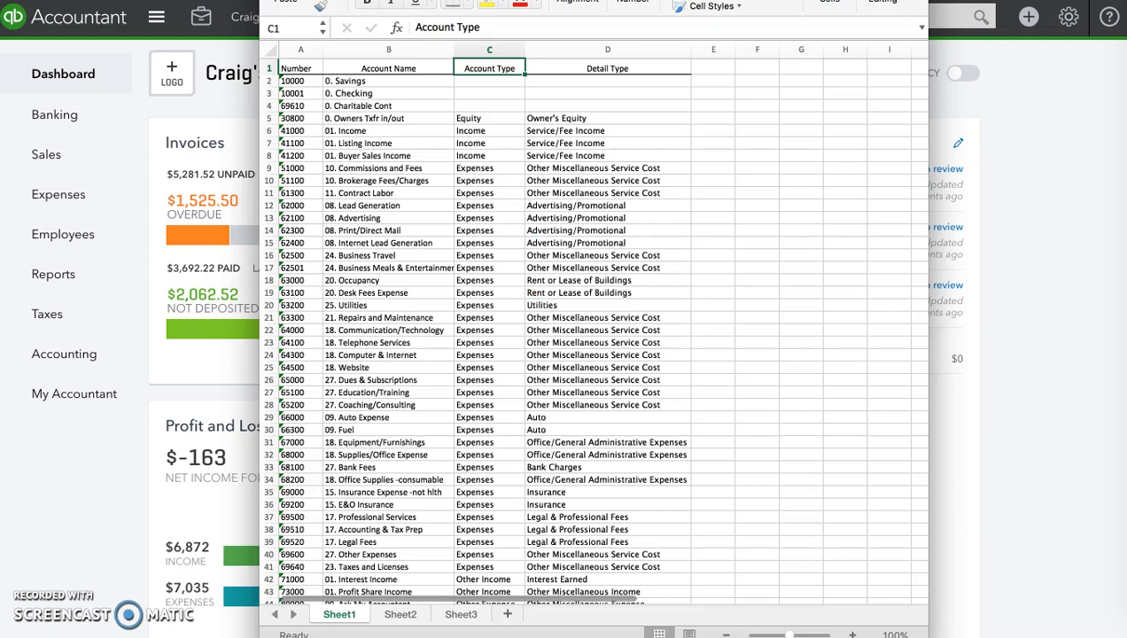
- Switch back to QuickBooks, open the company's Chart of Accounts and look through the existing accounts
left_click(289, 0)
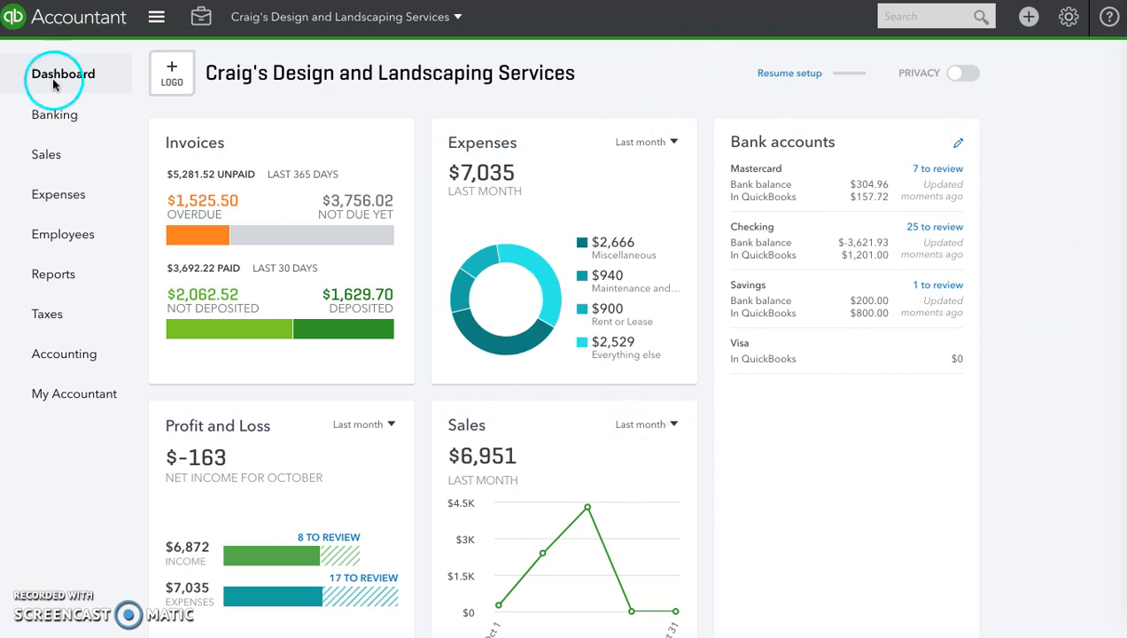
left_click(55, 356)
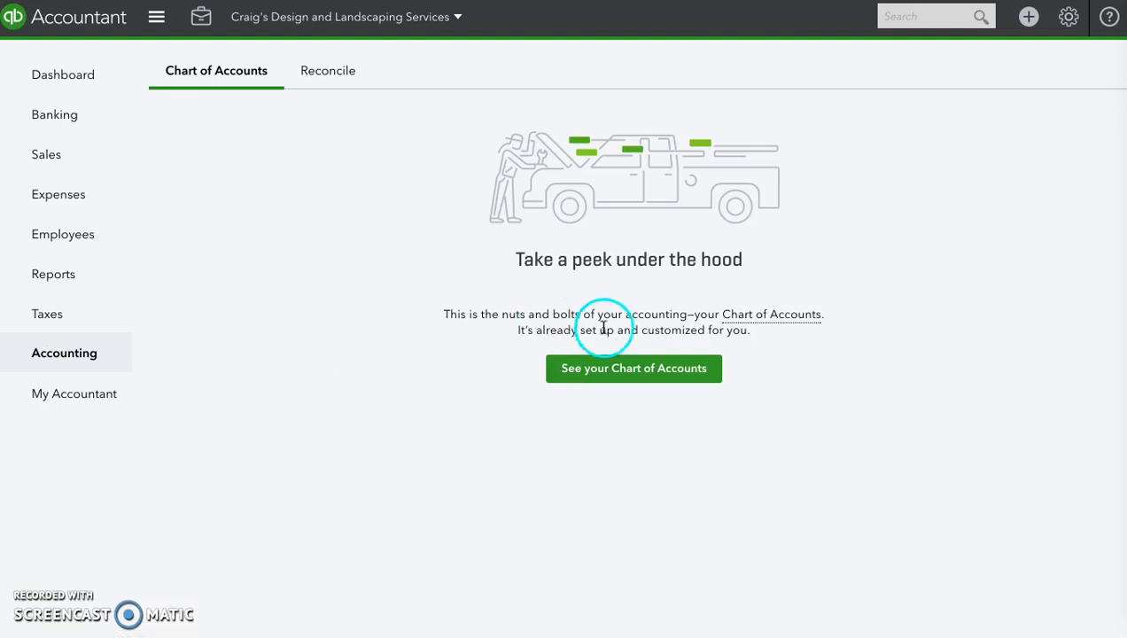
left_click(612, 380)
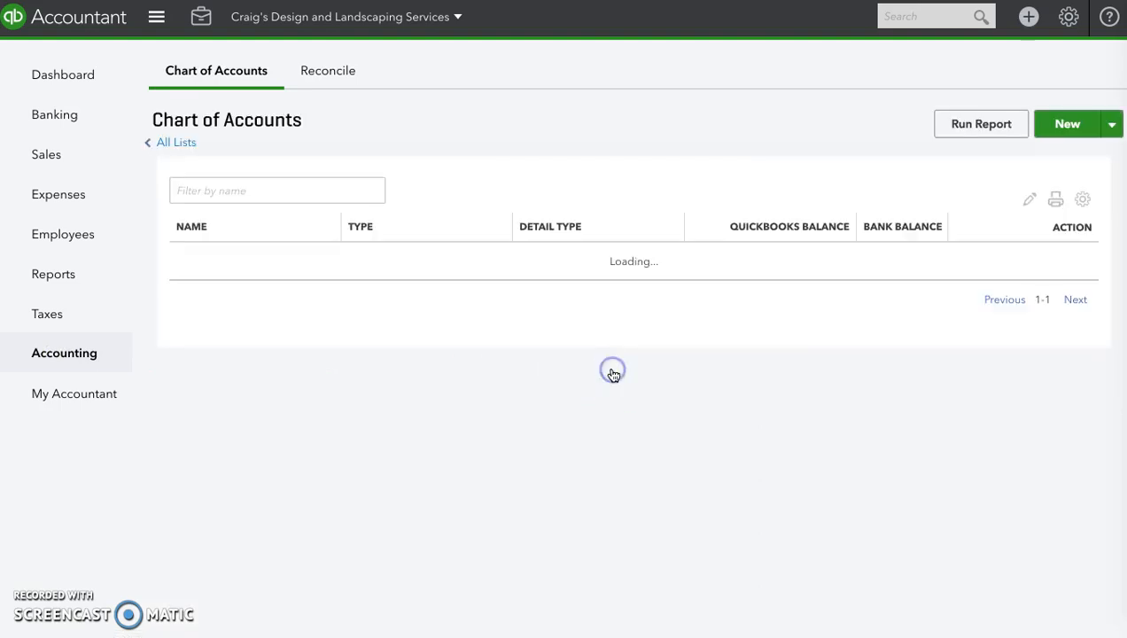
scroll(560, 358, "down", 2)
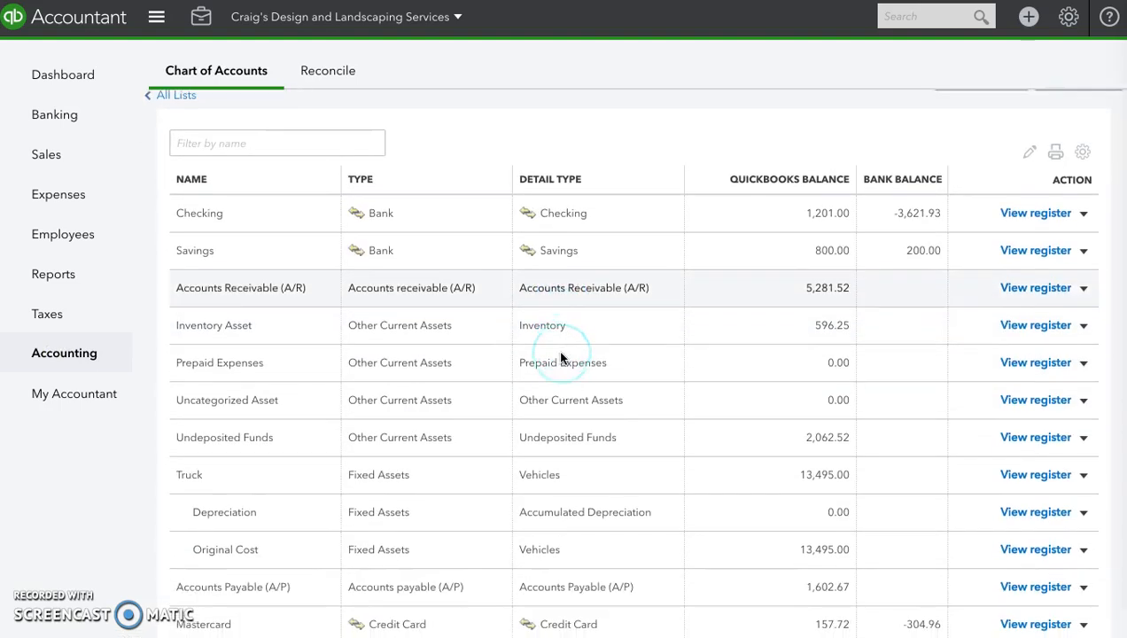
scroll(560, 358, "down", 2)
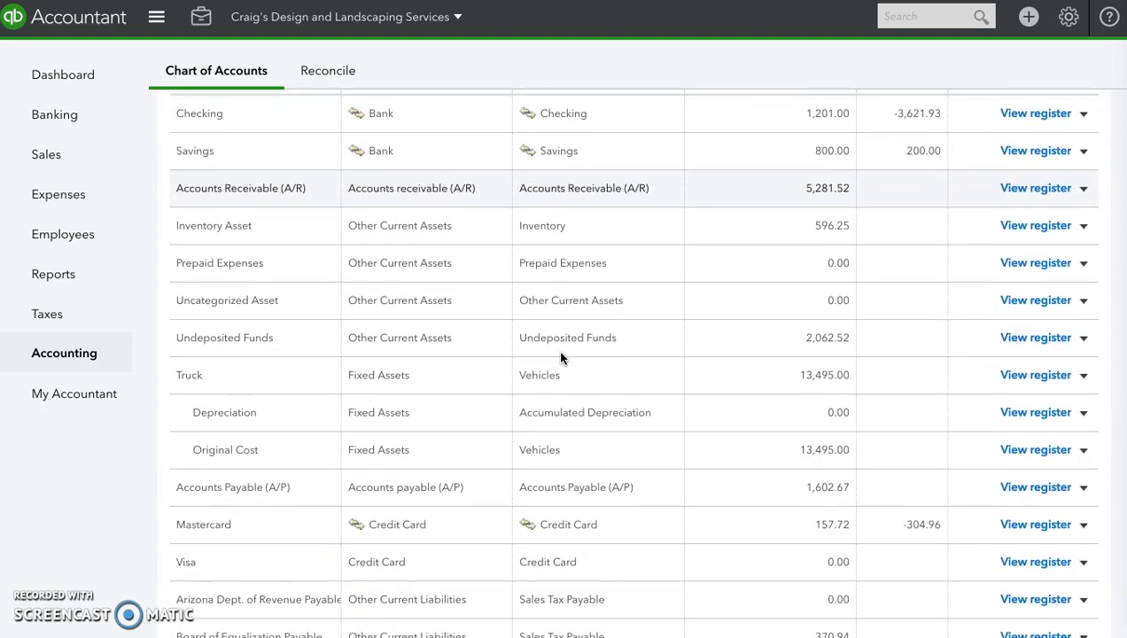
scroll(560, 358, "down", 7)
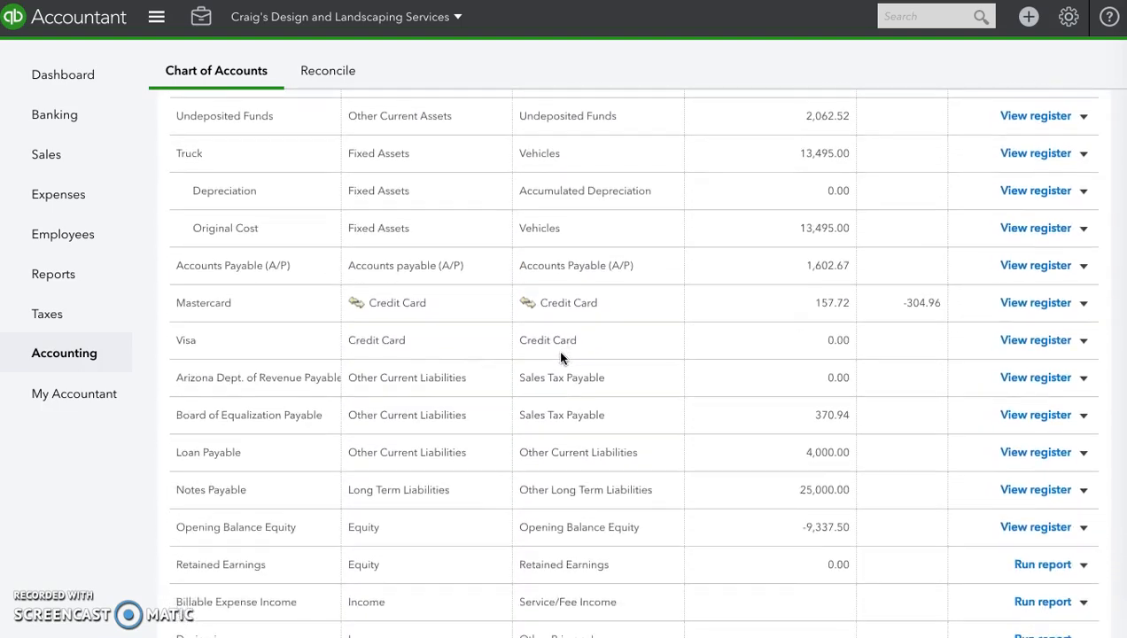
scroll(560, 358, "down", 1)
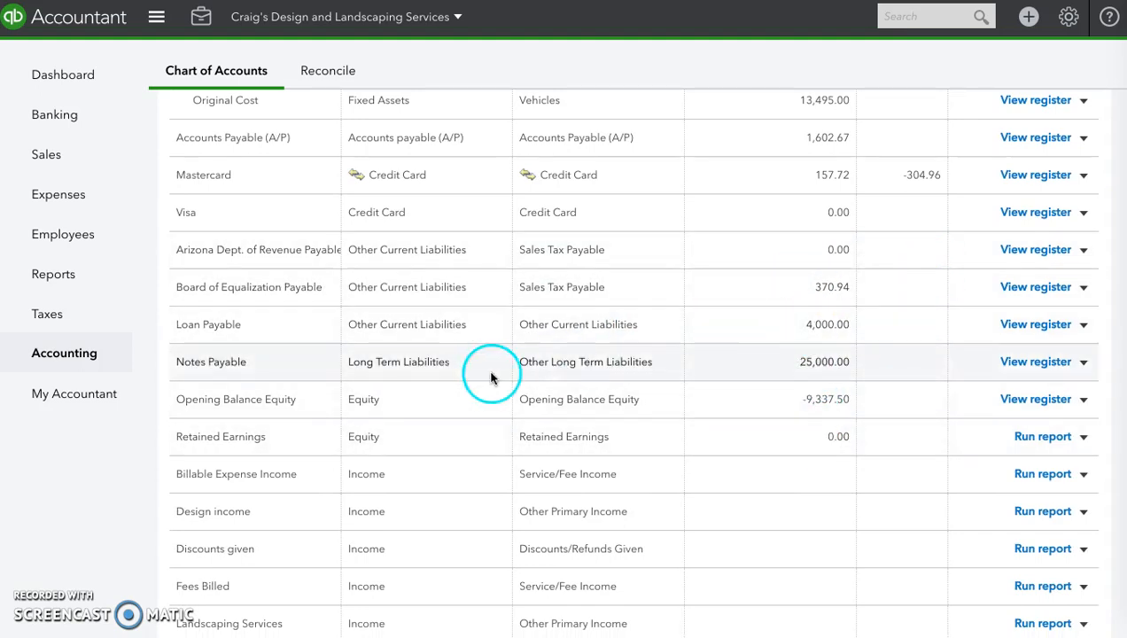
scroll(488, 372, "down", 1)
scroll(488, 375, "up", 12)
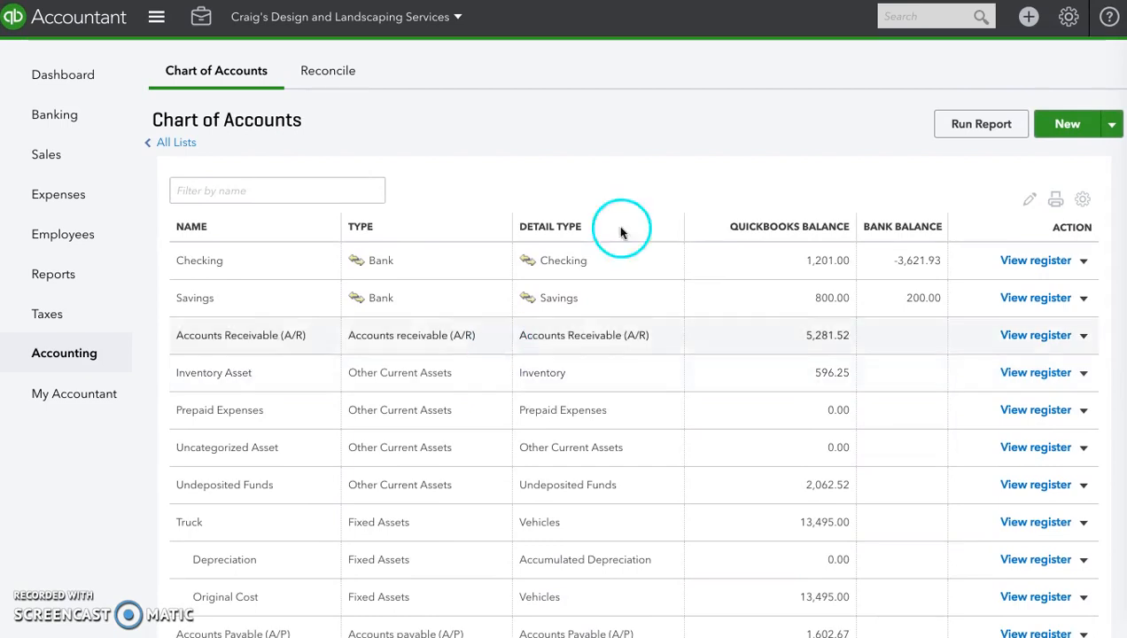
- Start an accounts import and upload the file QBO Import COA RE Basic from the Desktop
left_click(1109, 130)
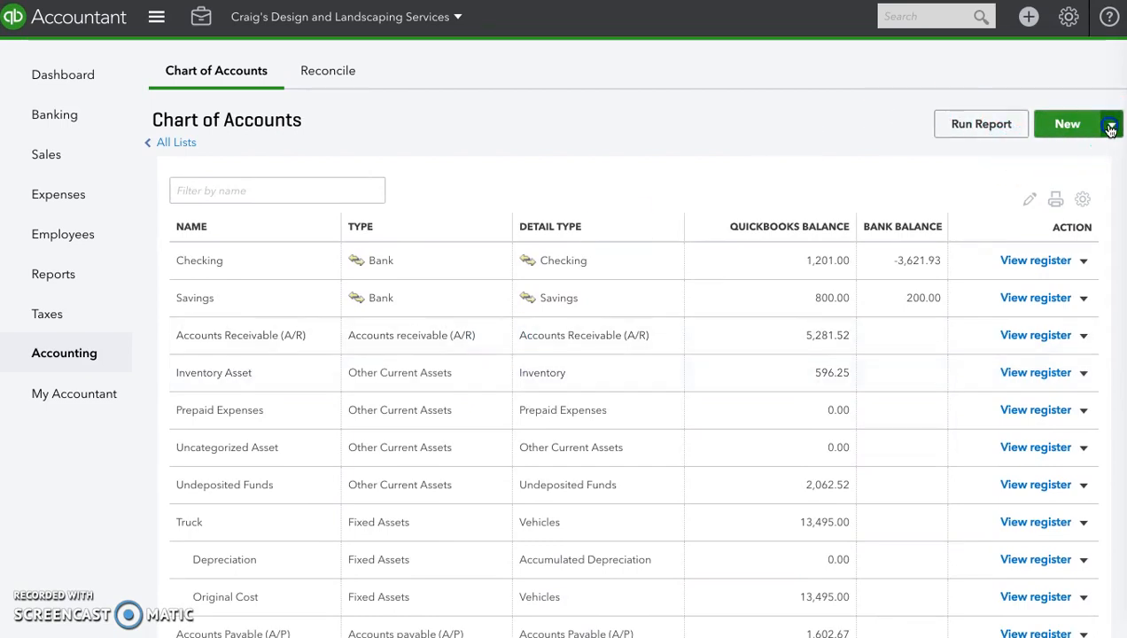
left_click(1063, 155)
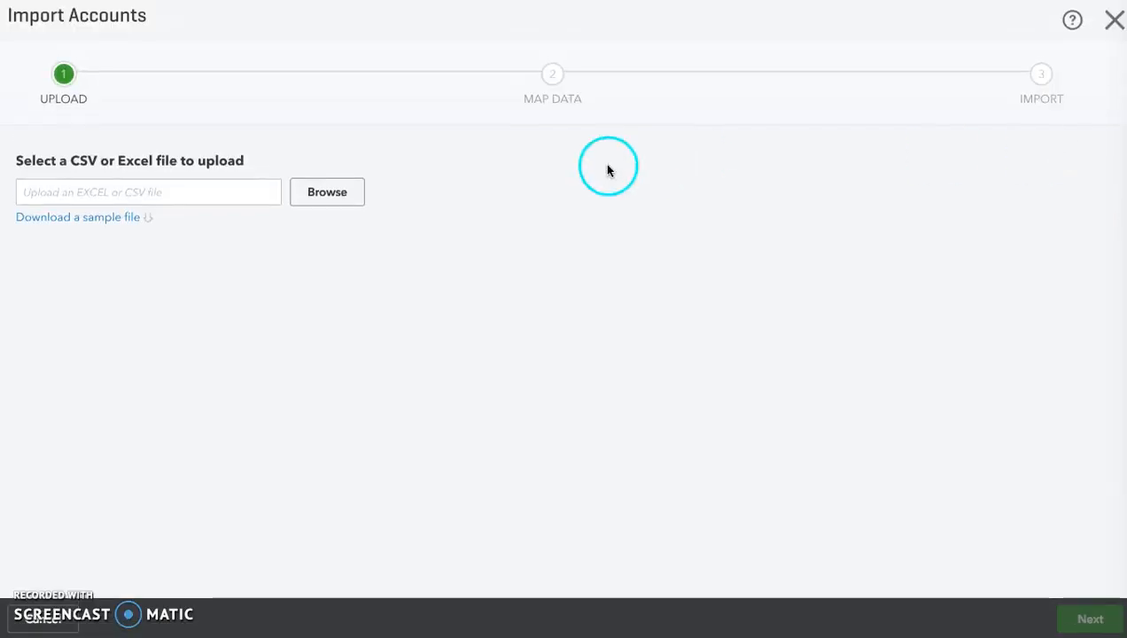
left_click(312, 191)
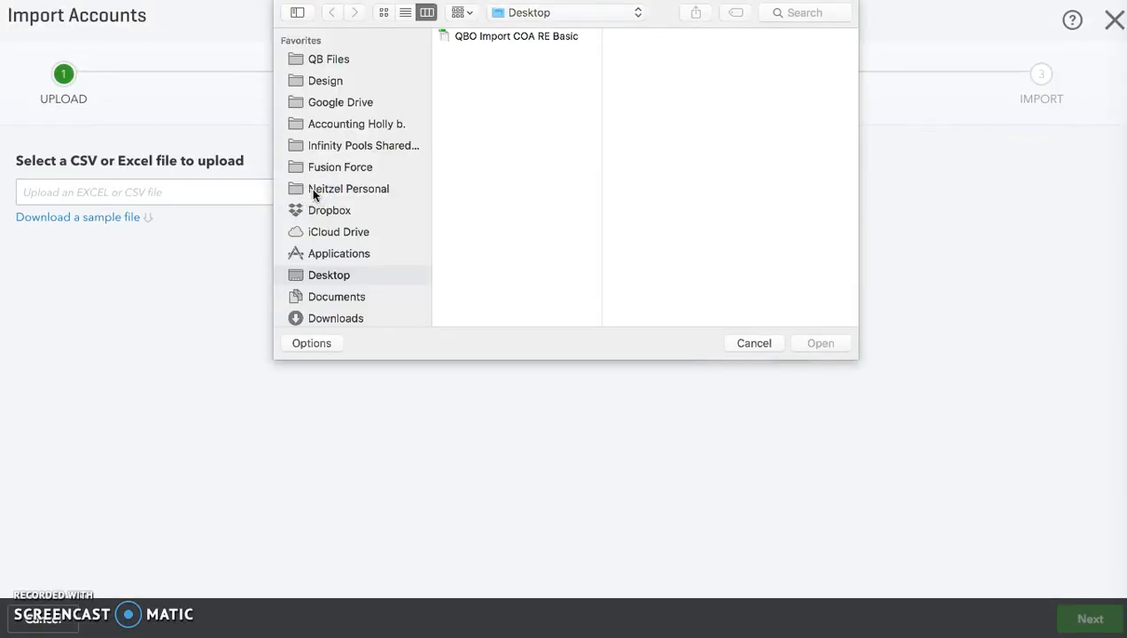
double_click(508, 39)
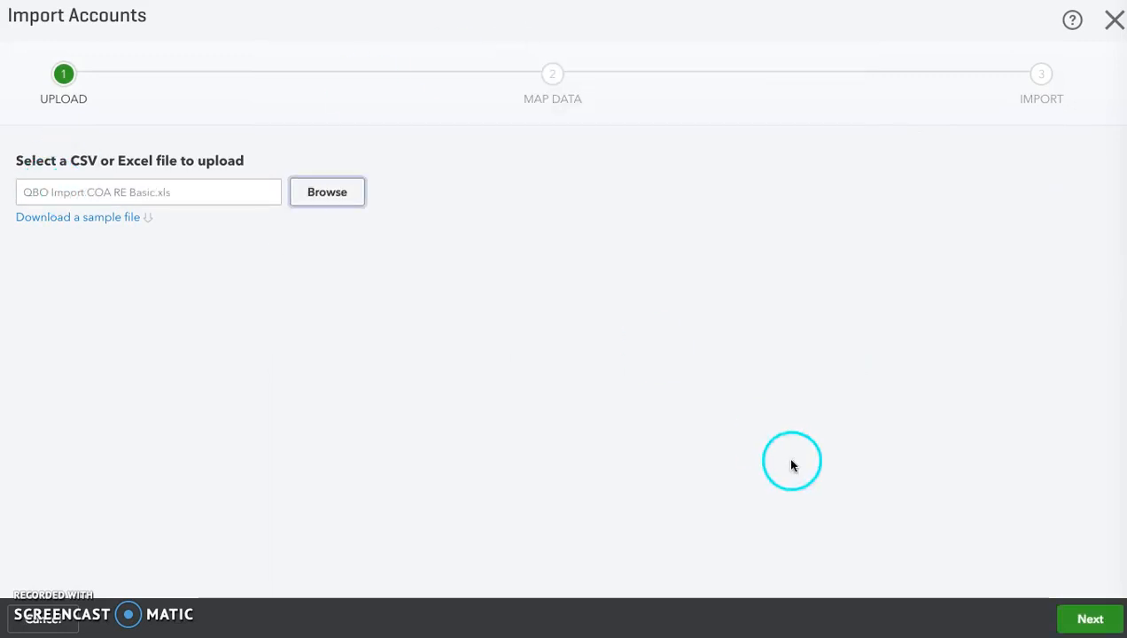
left_click(1086, 621)
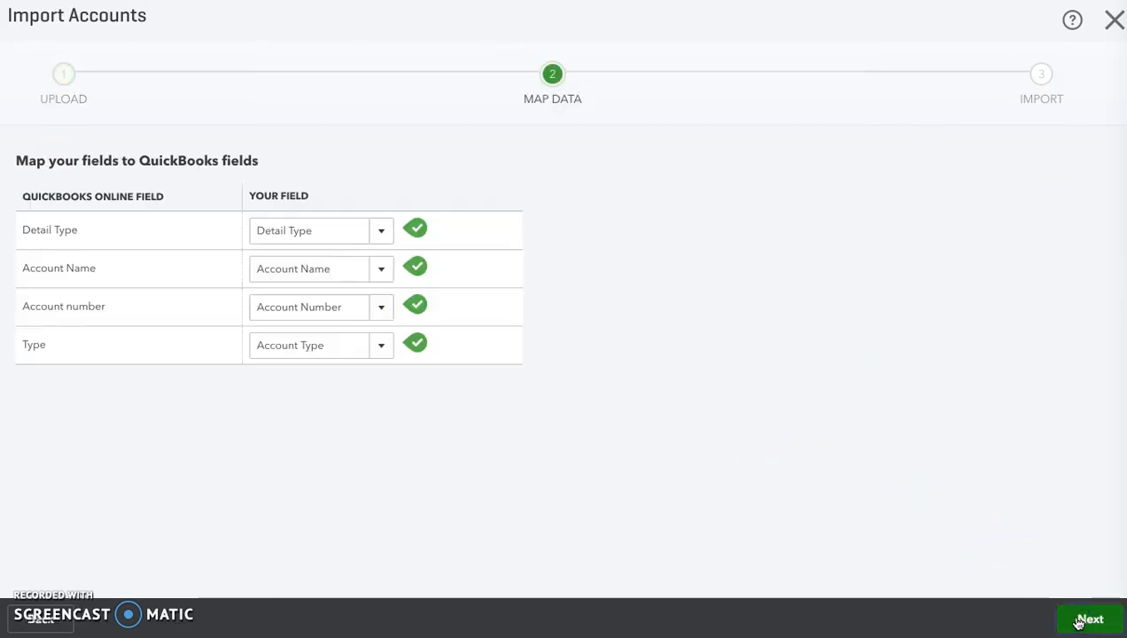
- Map the Account number field to No Match and continue to the import review of the accounts
left_click(867, 409)
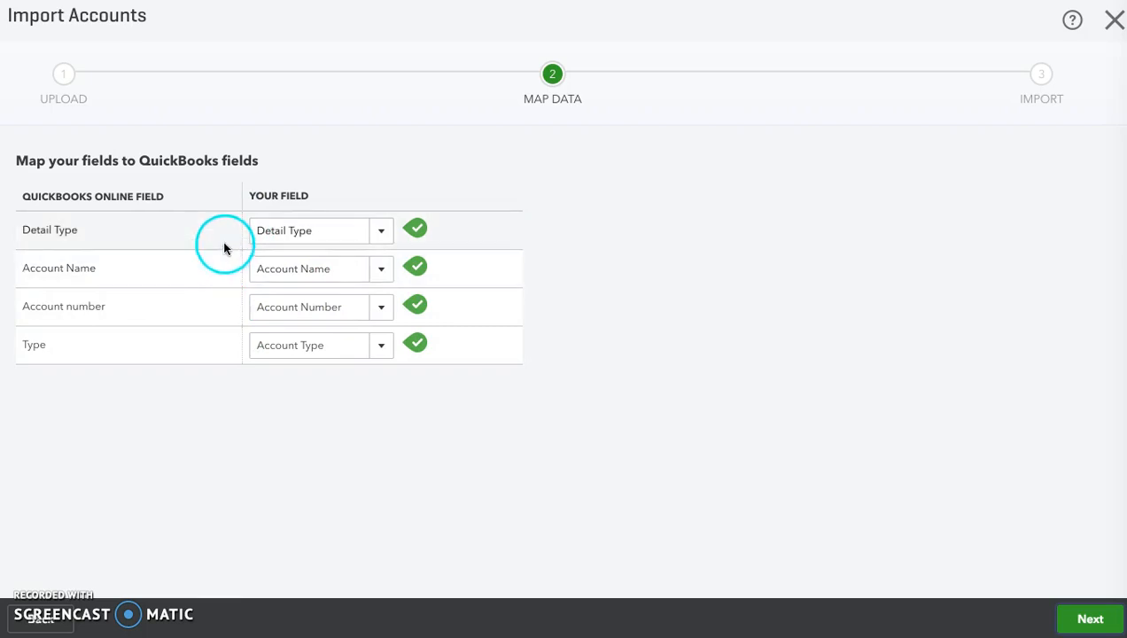
left_click(384, 233)
left_click(383, 233)
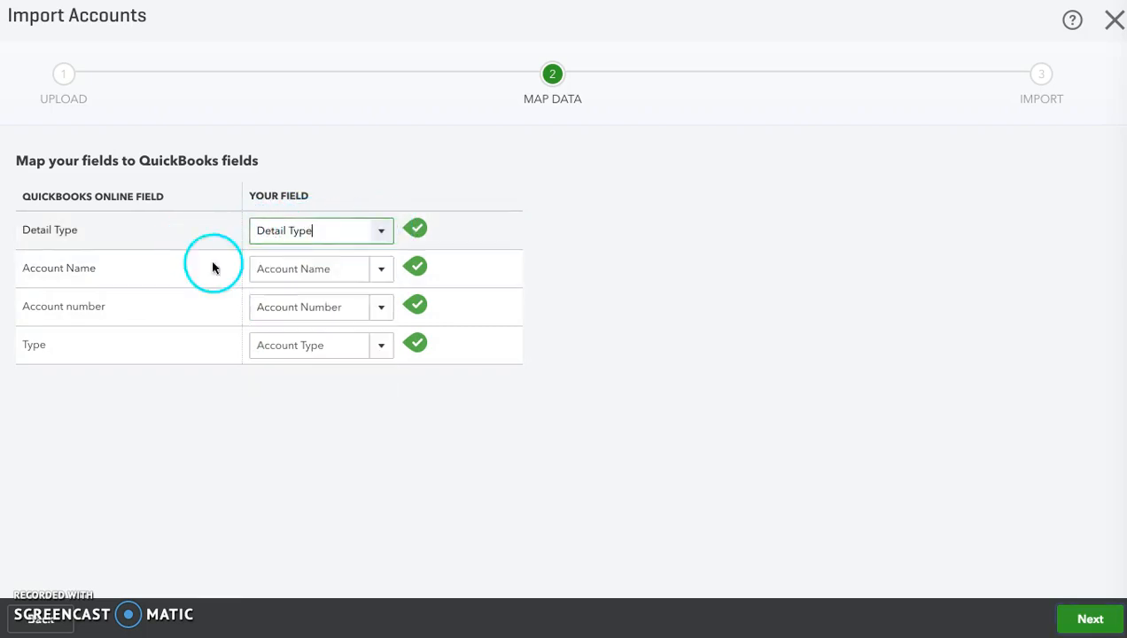
left_click(382, 309)
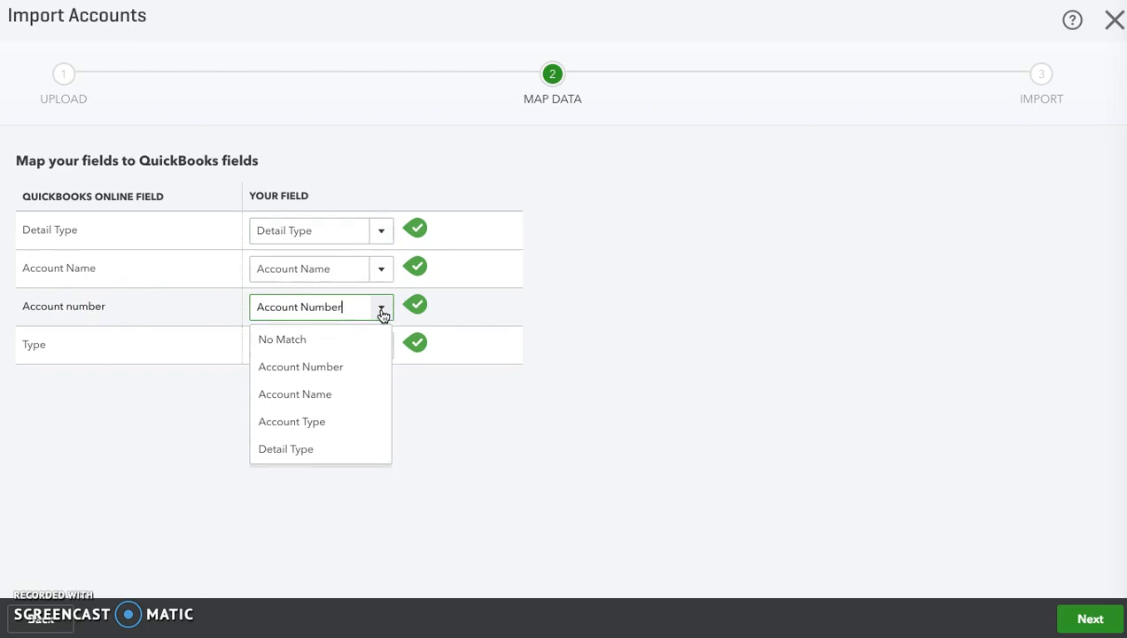
left_click(299, 341)
left_click(322, 428)
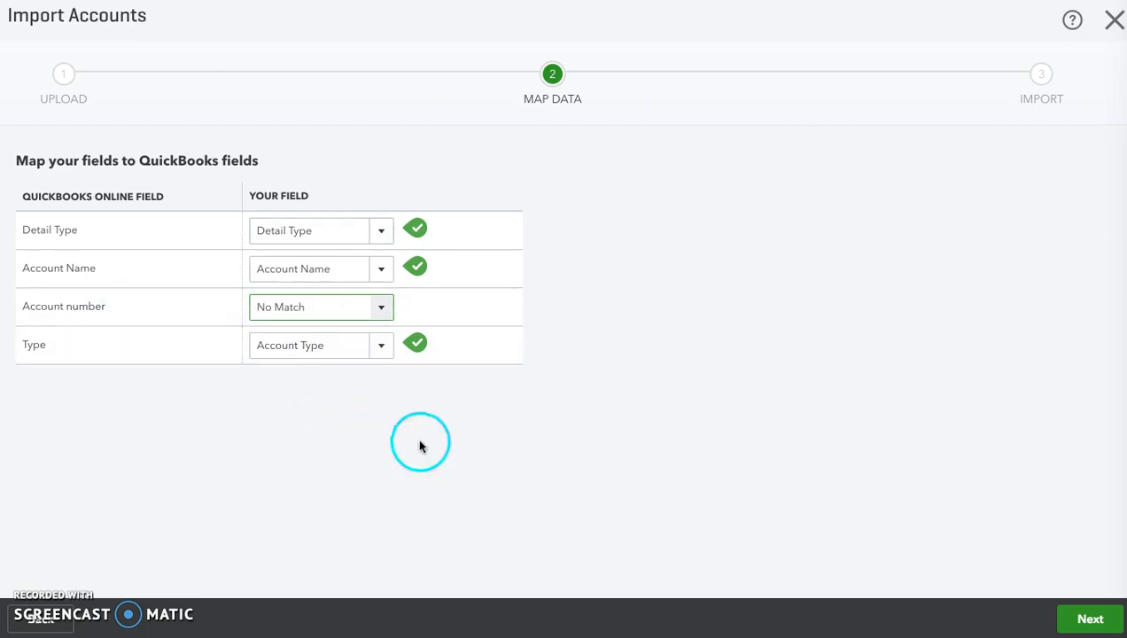
left_click(1064, 608)
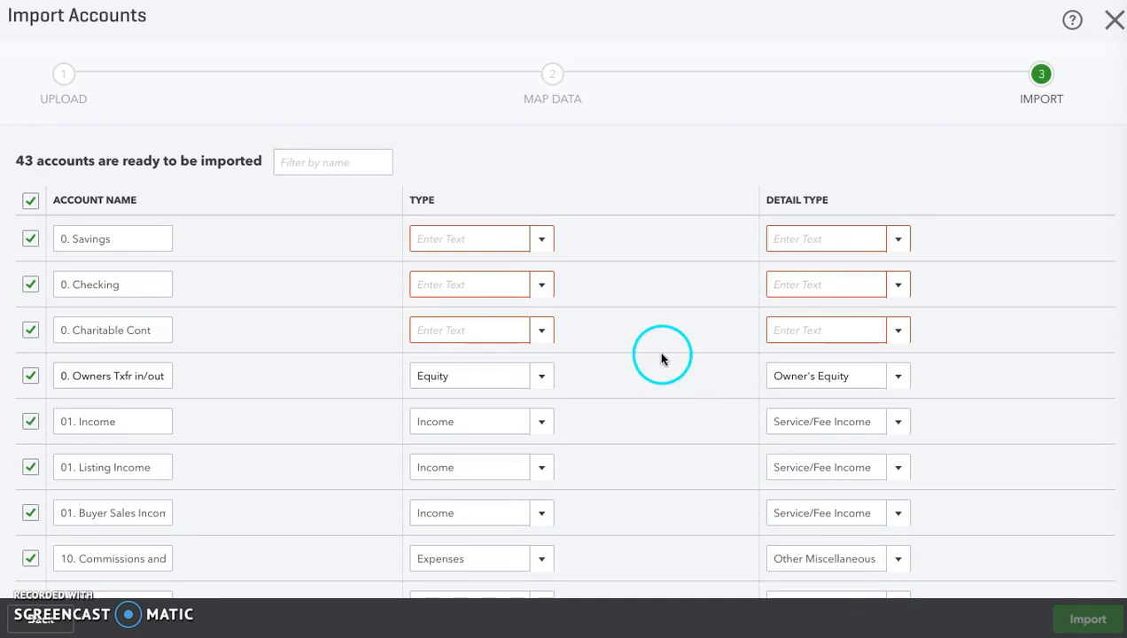
- Set the 0. Savings account's type to Bank and its detail type to Savings
scroll(297, 322, "down", 2)
scroll(297, 325, "up", 2)
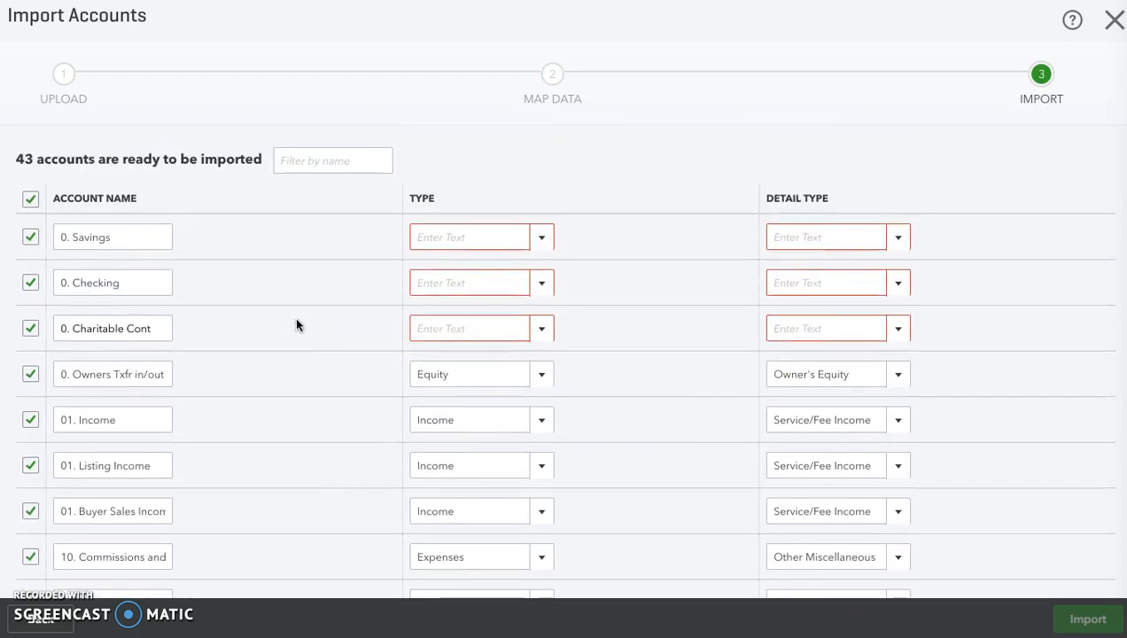
left_click(548, 238)
left_click(418, 269)
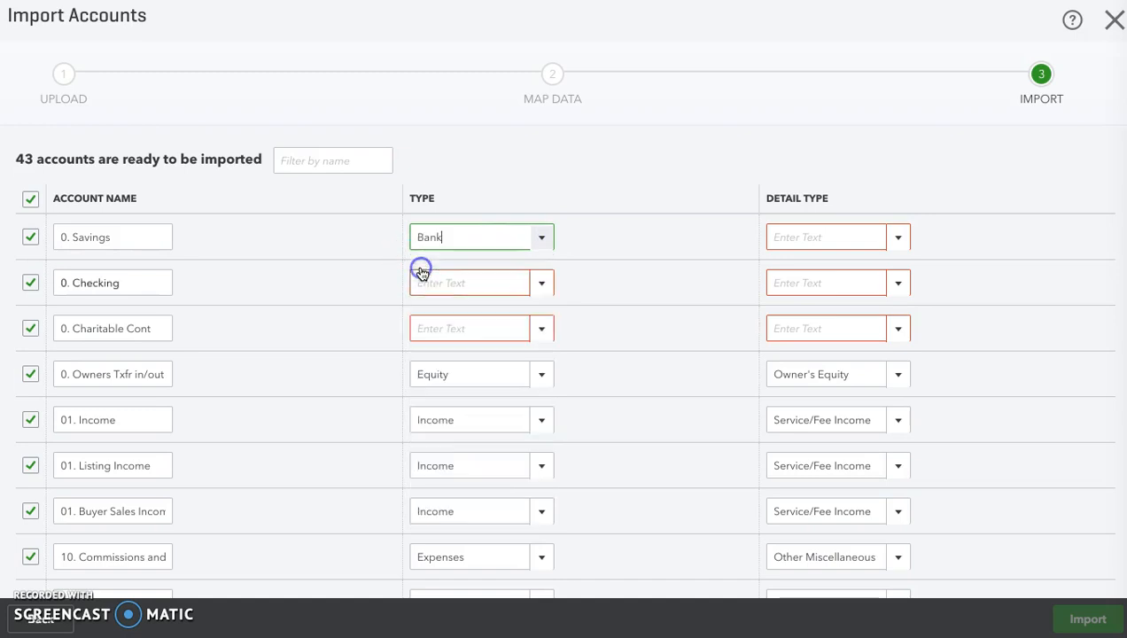
left_click(898, 236)
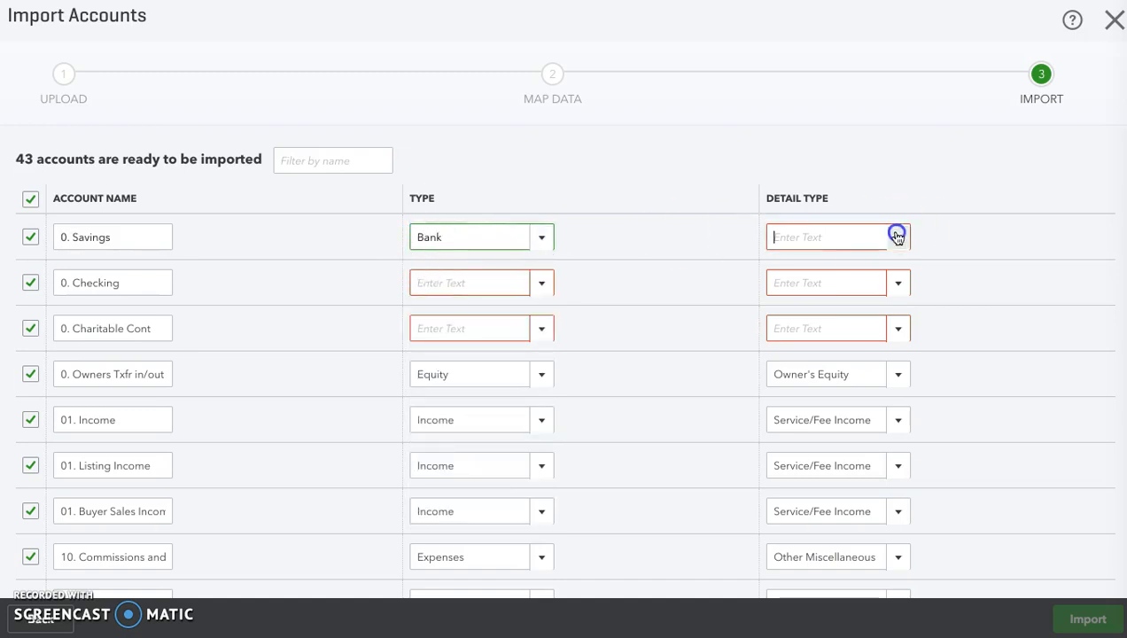
left_click(805, 297)
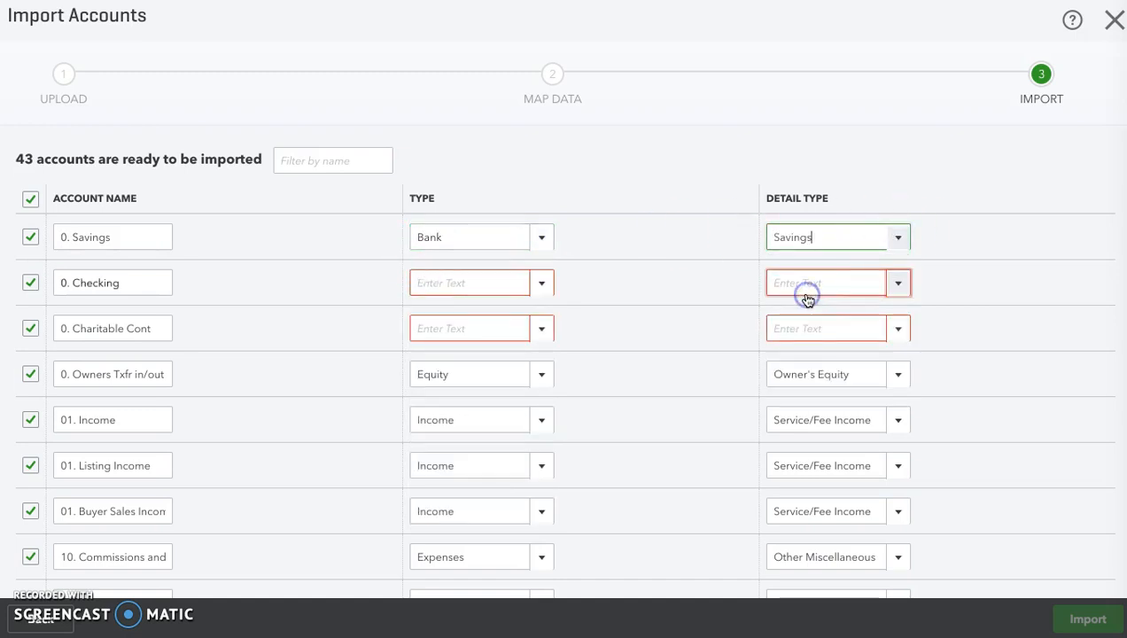
- Set the 0. Checking account's type to Bank and its detail type to Checking
left_click(541, 284)
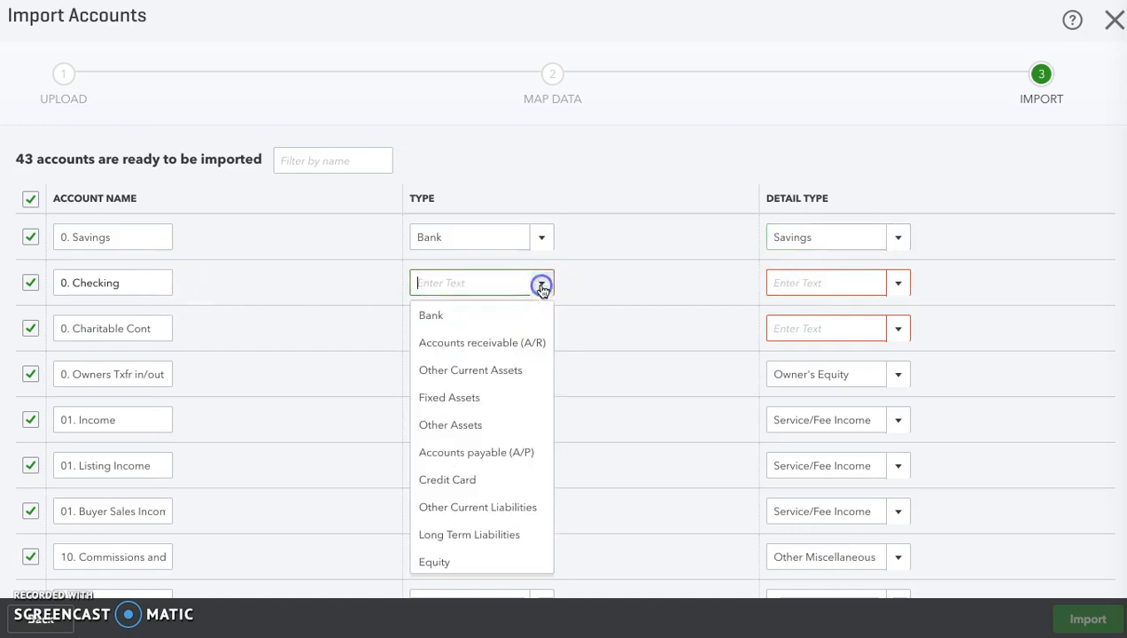
left_click(434, 316)
left_click(895, 284)
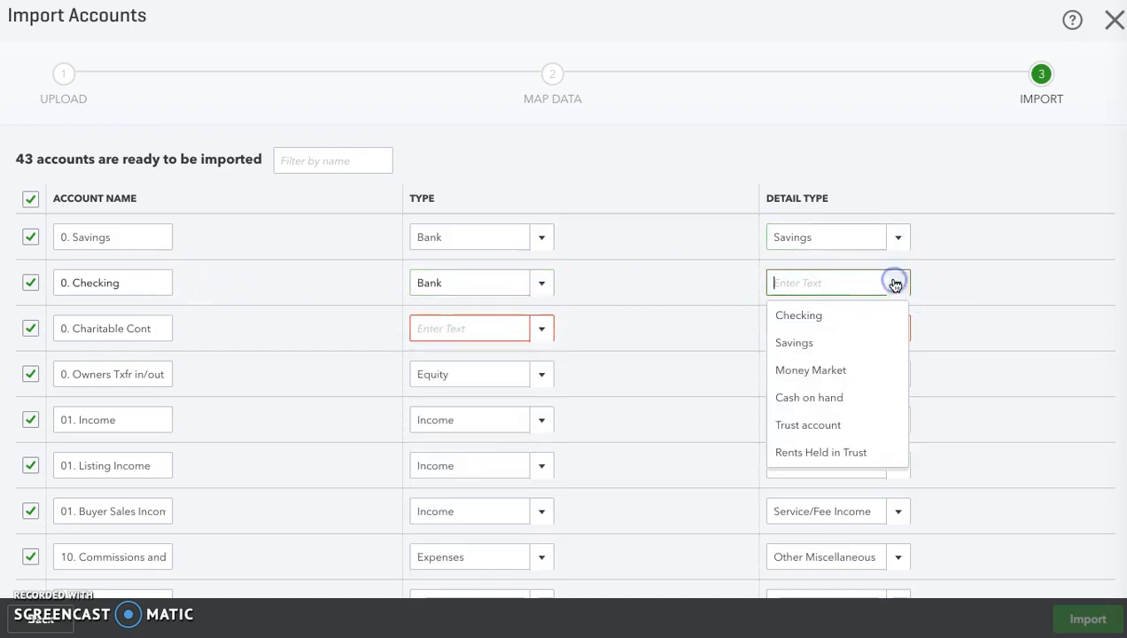
left_click(806, 317)
- Set the 0. Charitable Cont account's type to Expenses and its detail type to Charitable Contributions
left_click(544, 335)
scroll(501, 434, "down", 3)
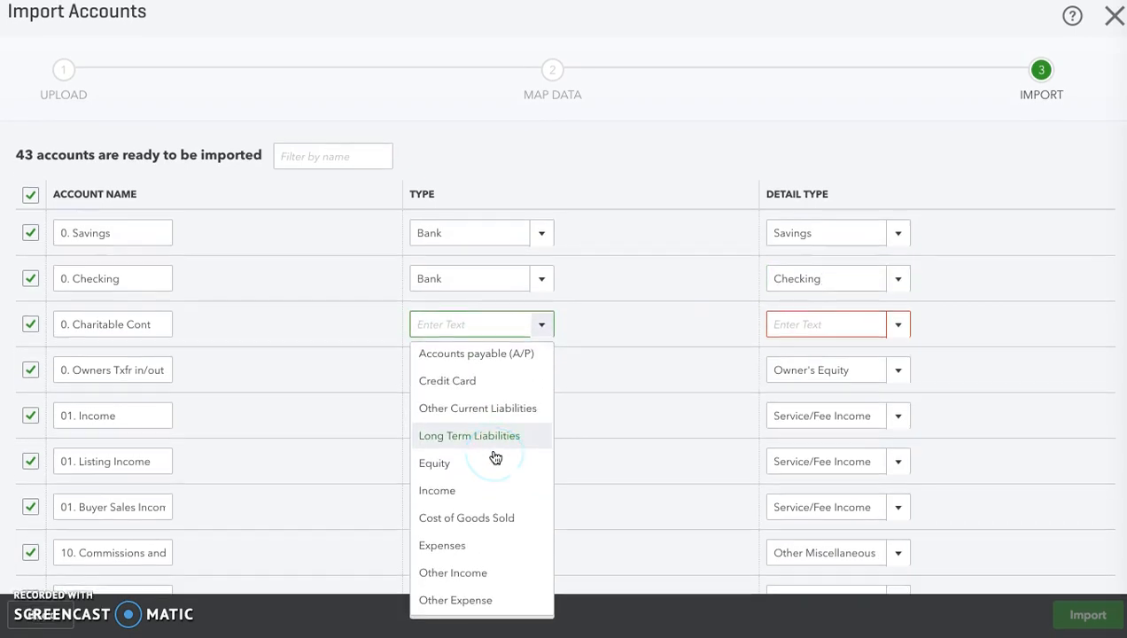
left_click(442, 548)
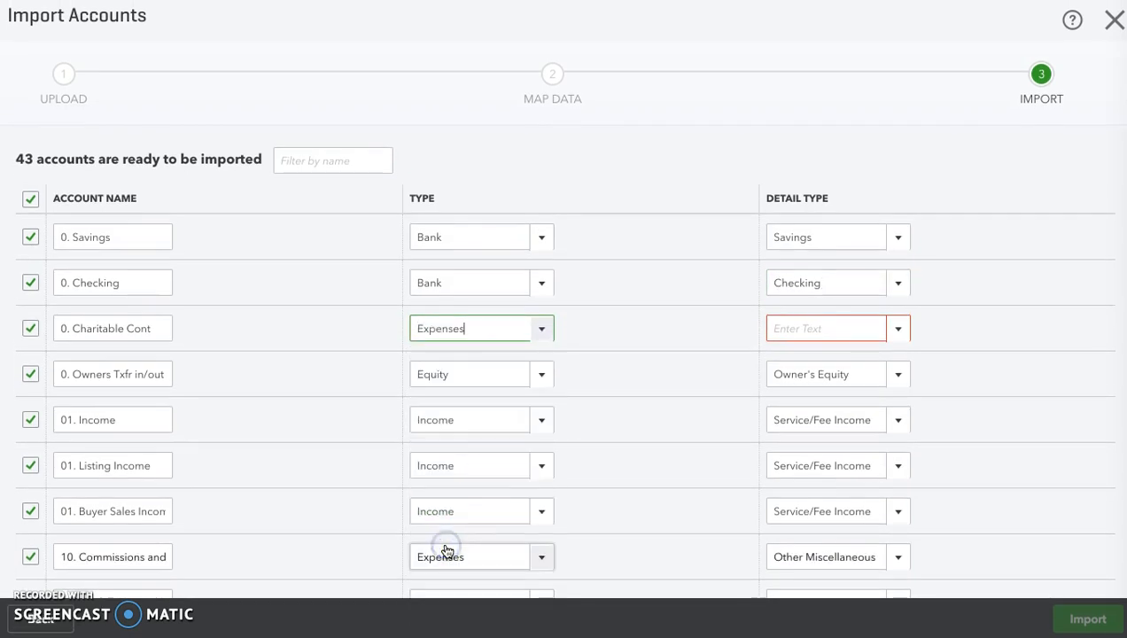
left_click(895, 330)
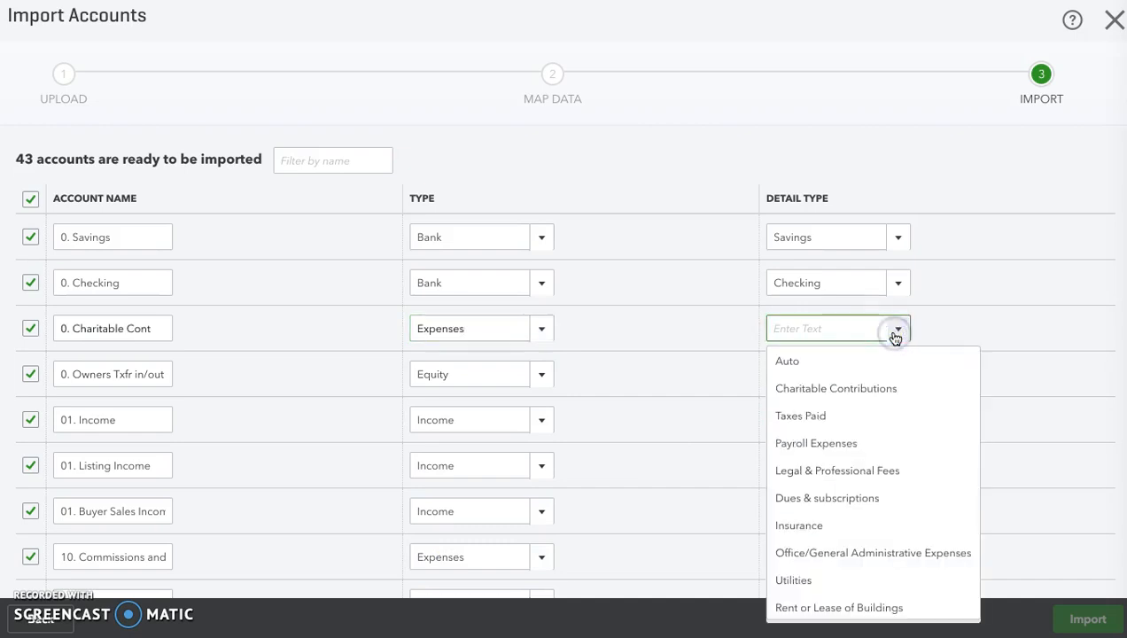
left_click(813, 390)
- Check the types and detail types of the remaining accounts and import all selected accounts
scroll(686, 381, "down", 6)
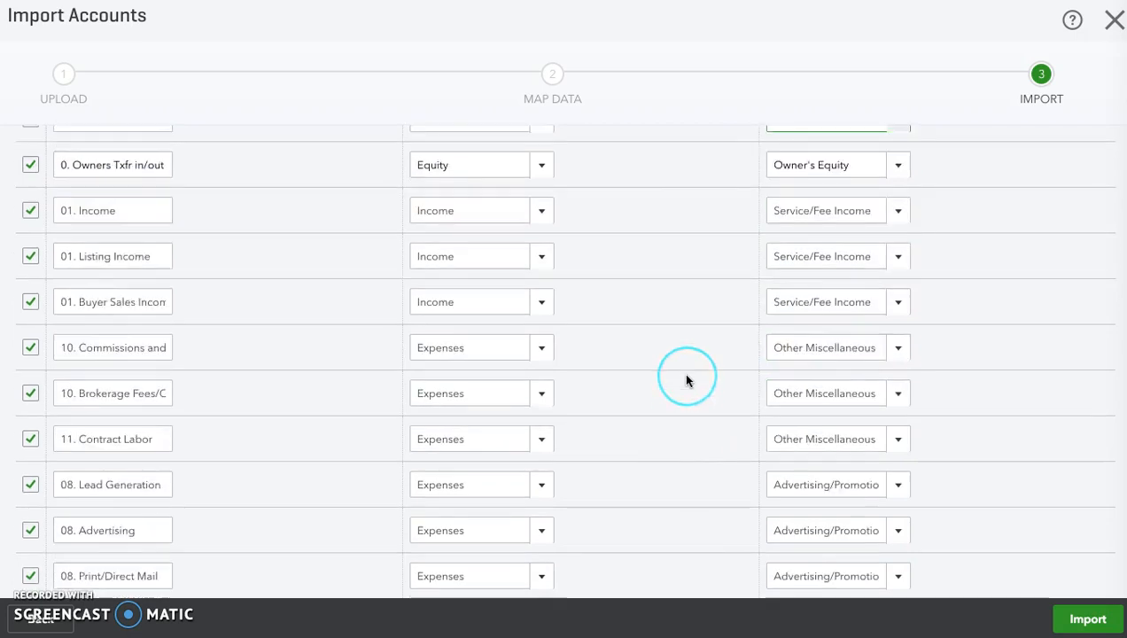
scroll(686, 380, "down", 12)
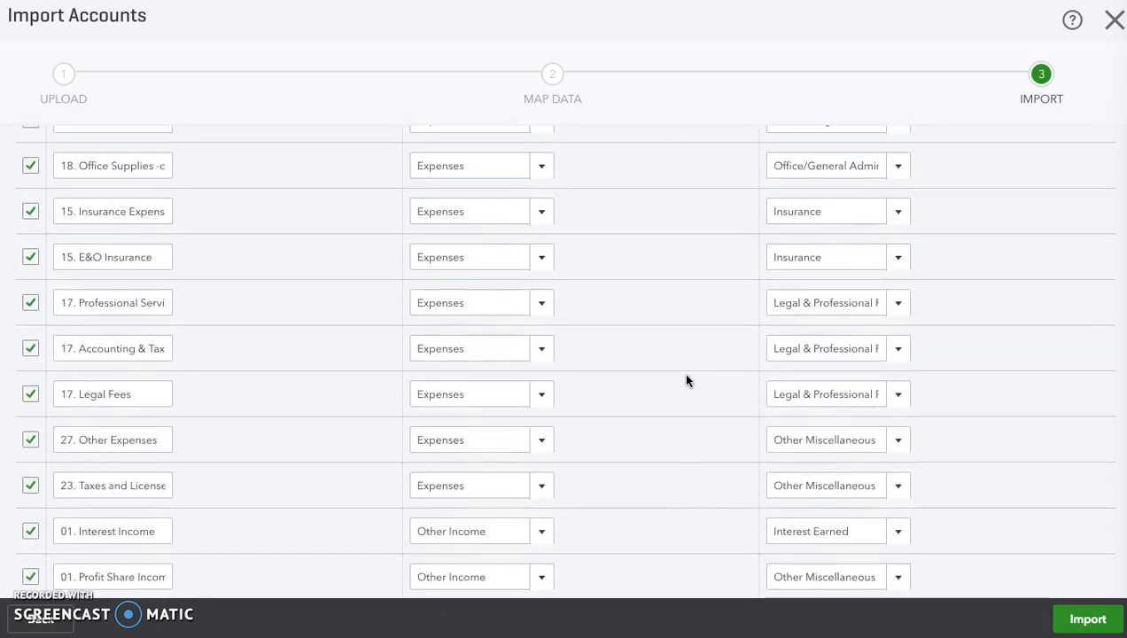
left_click(1088, 619)
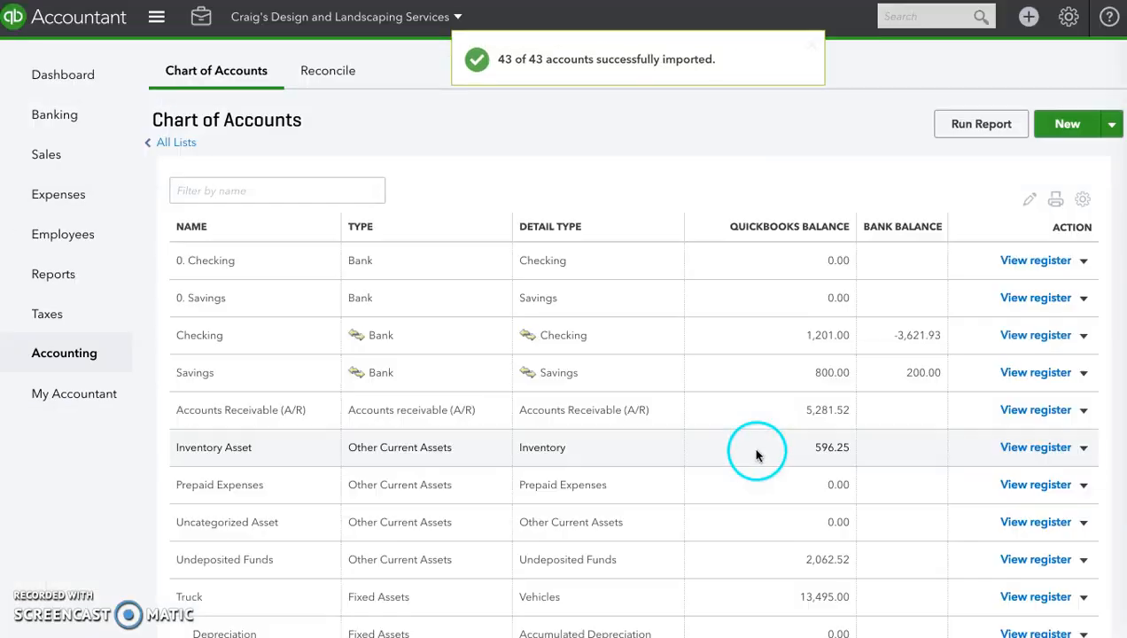
- Look over the imported accounts in the Chart of Accounts and delete the Prepaid Expenses account, confirming the deletion
scroll(607, 371, "down", 2)
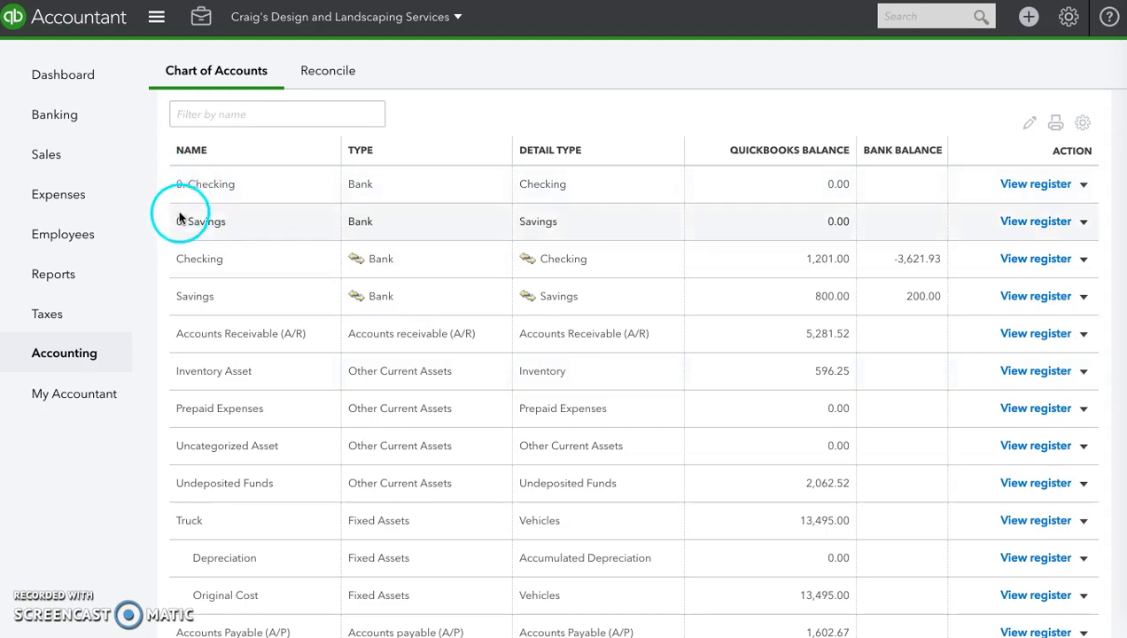
scroll(178, 224, "down", 1)
scroll(178, 224, "down", 8)
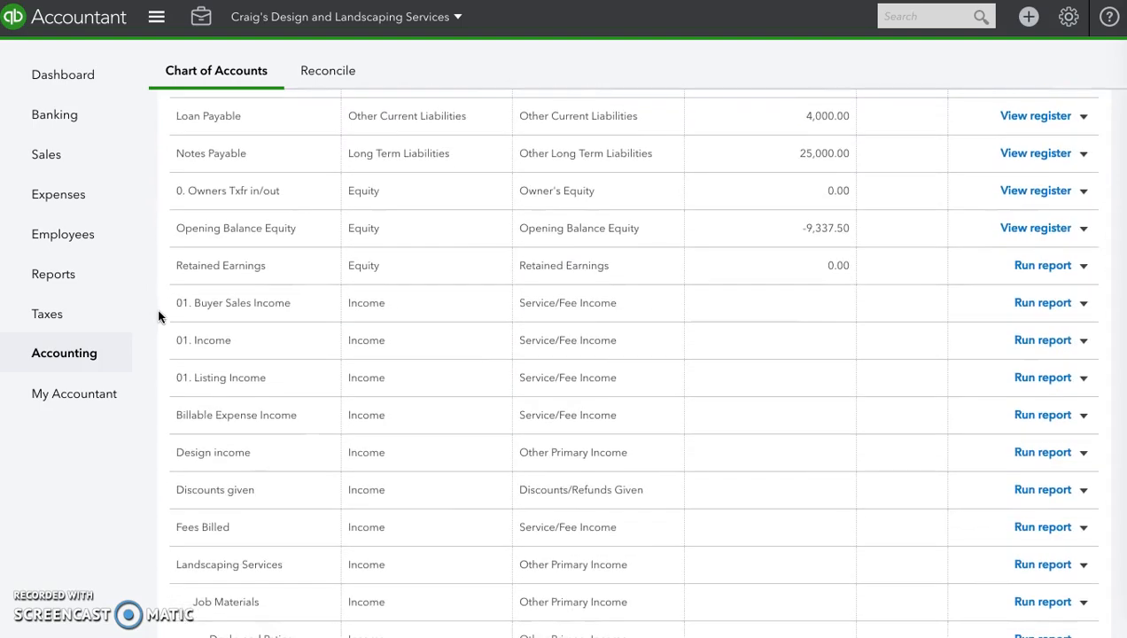
scroll(189, 379, "up", 10)
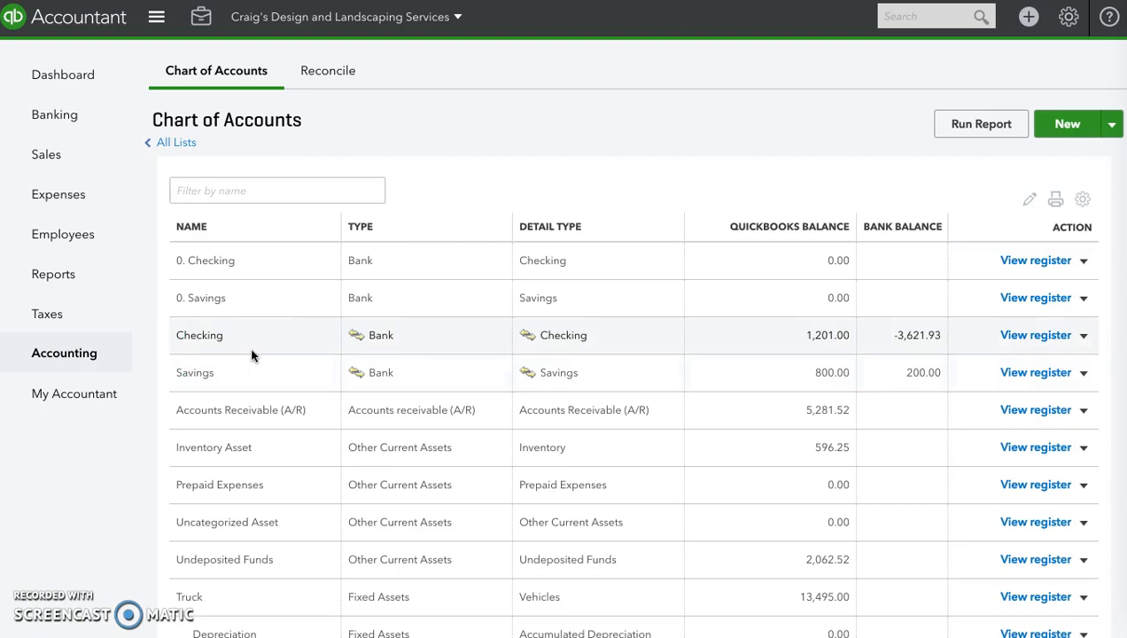
scroll(334, 346, "down", 3)
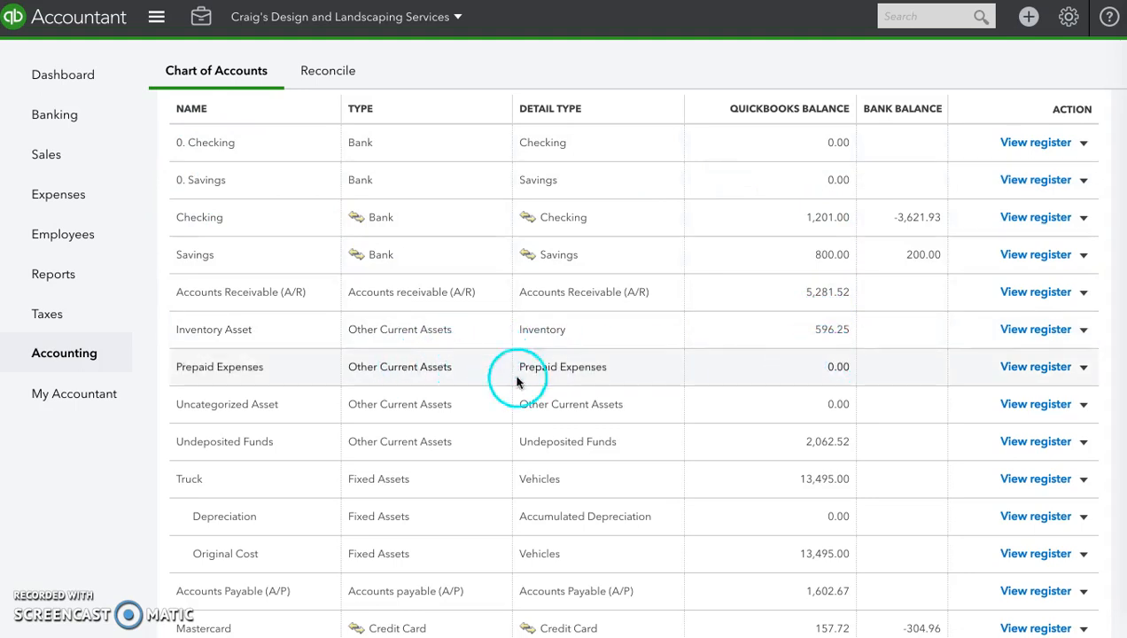
left_click(1085, 369)
left_click(994, 420)
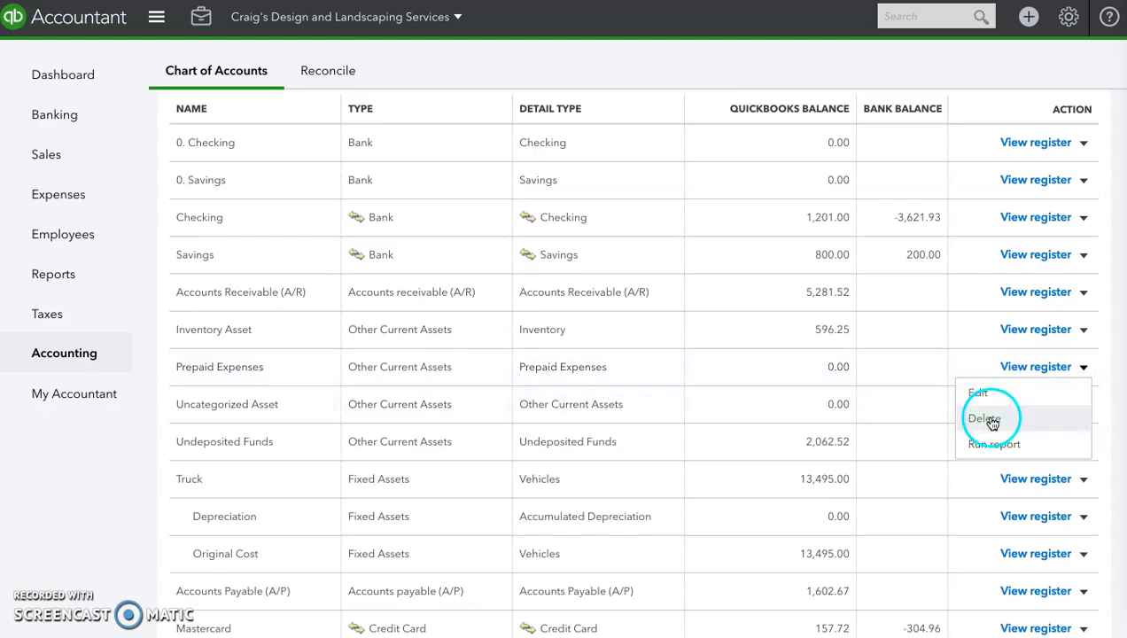
left_click(665, 366)
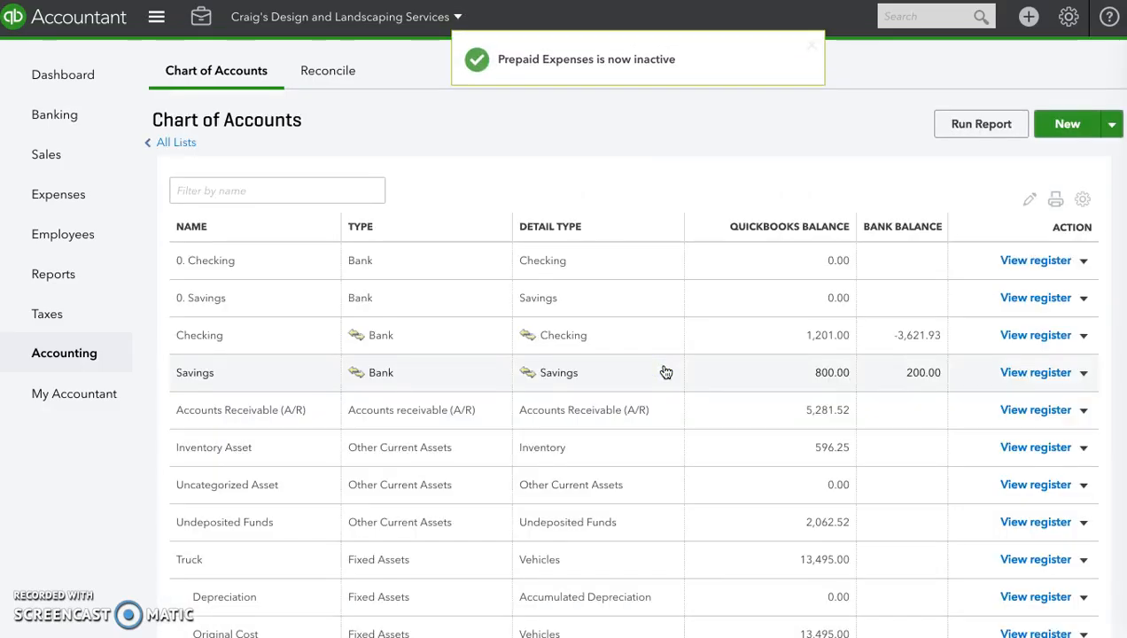
- Try to delete the Uncategorized Asset account from the Chart of Accounts and dismiss the resulting dialog
scroll(665, 372, "down", 2)
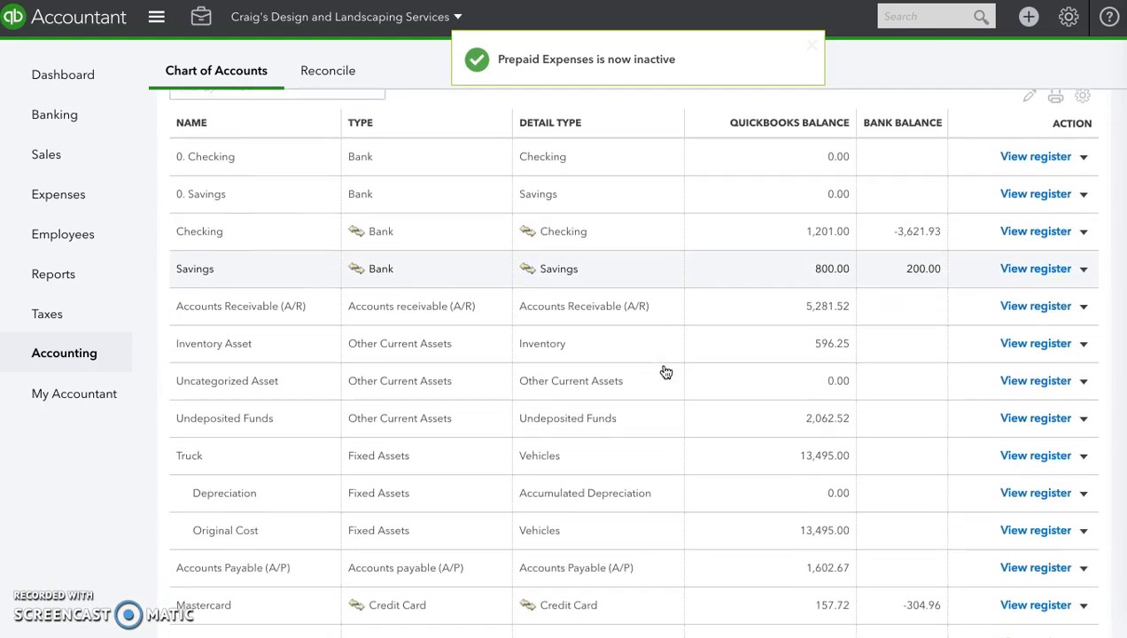
scroll(665, 372, "down", 3)
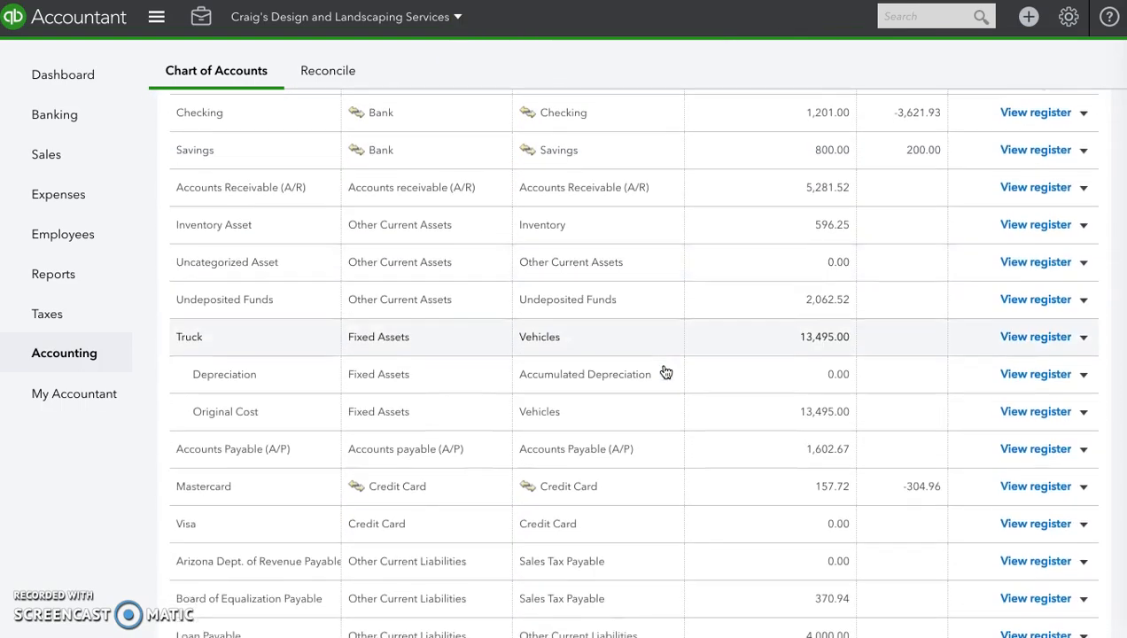
scroll(666, 372, "down", 3)
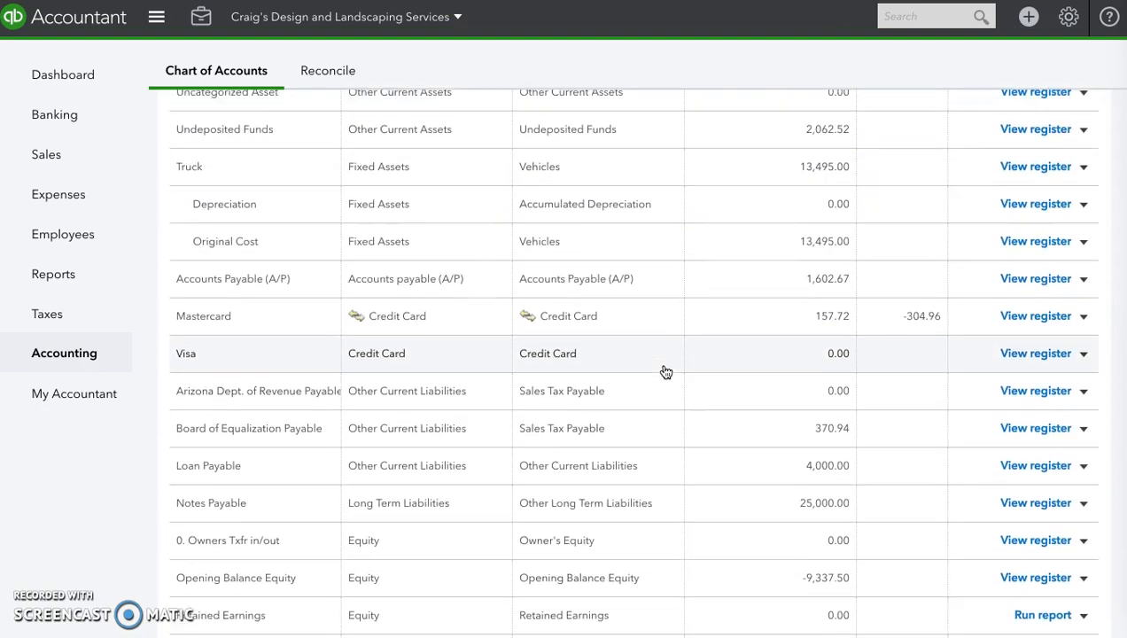
scroll(666, 372, "up", 2)
scroll(666, 372, "up", 3)
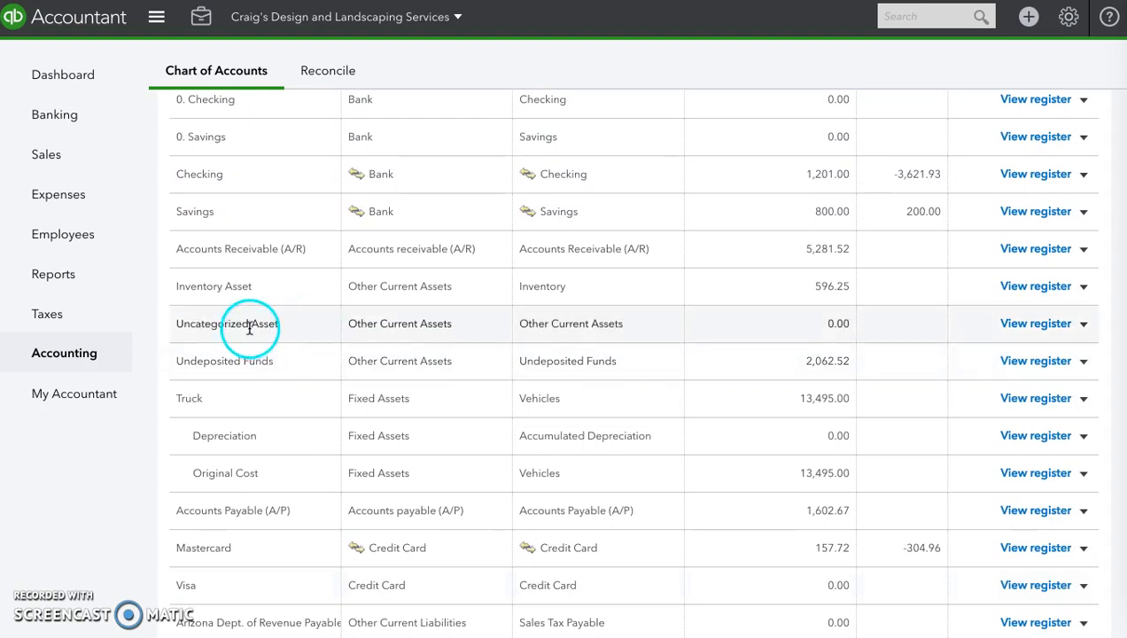
scroll(263, 251, "up", 1)
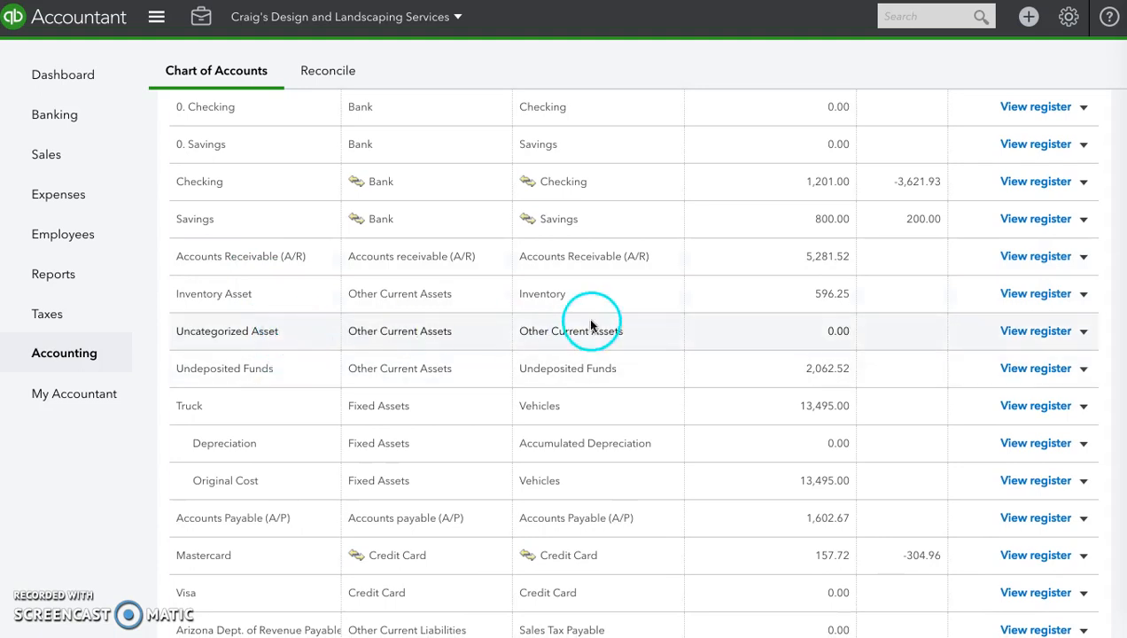
left_click(1082, 331)
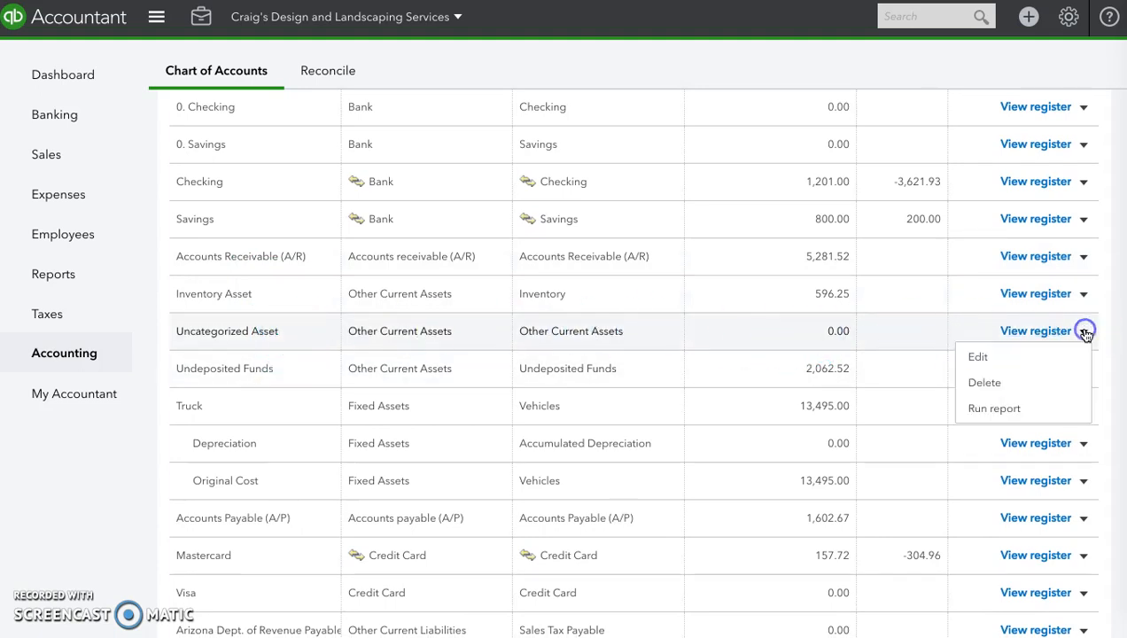
left_click(991, 388)
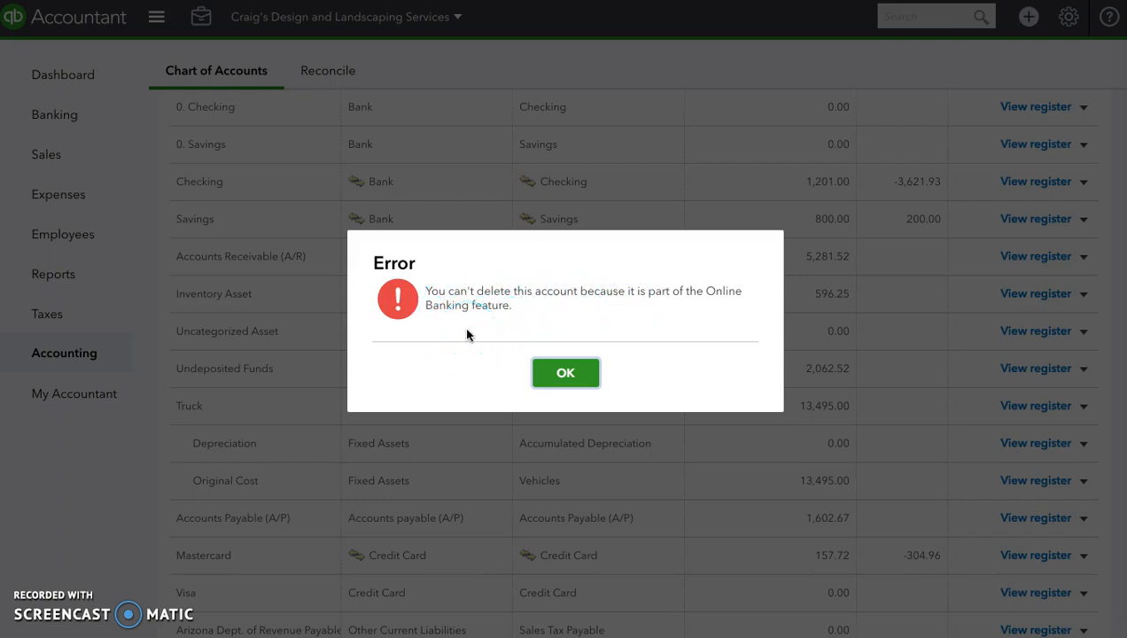
left_click(564, 372)
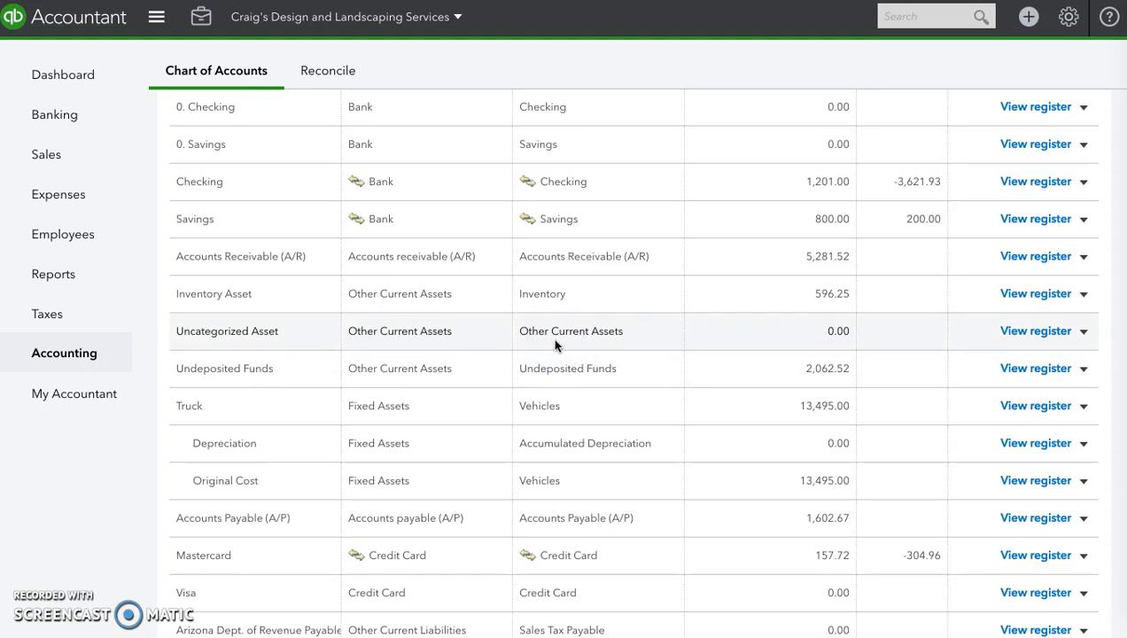
- Look through the liability, equity and income accounts down to the start of the numbered expense accounts
scroll(555, 345, "down", 2)
scroll(554, 344, "down", 2)
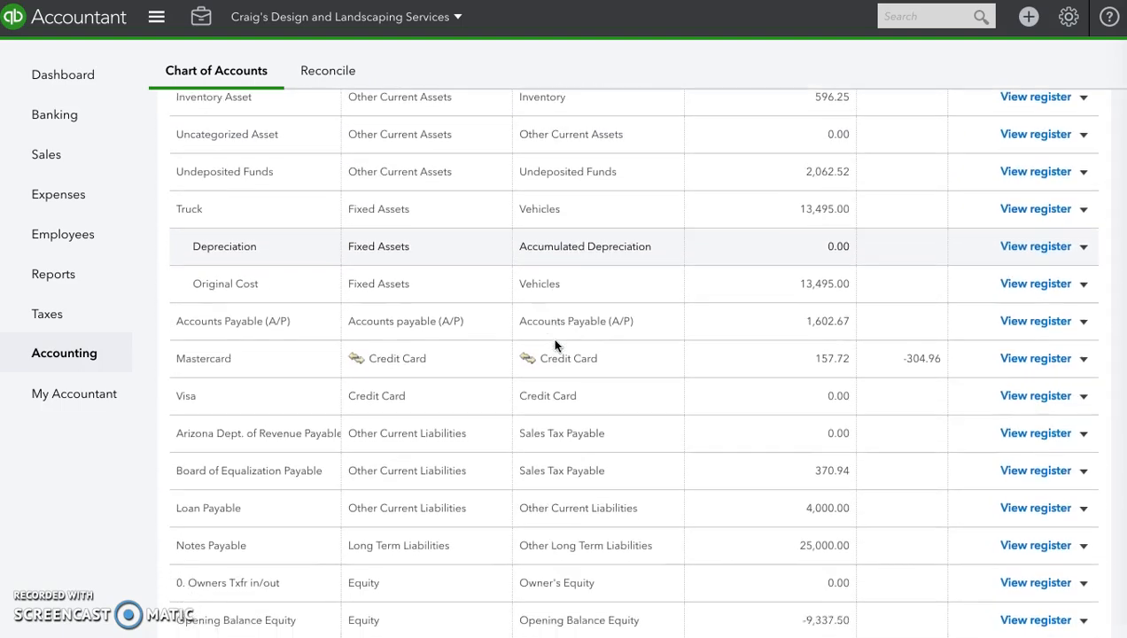
scroll(555, 345, "down", 7)
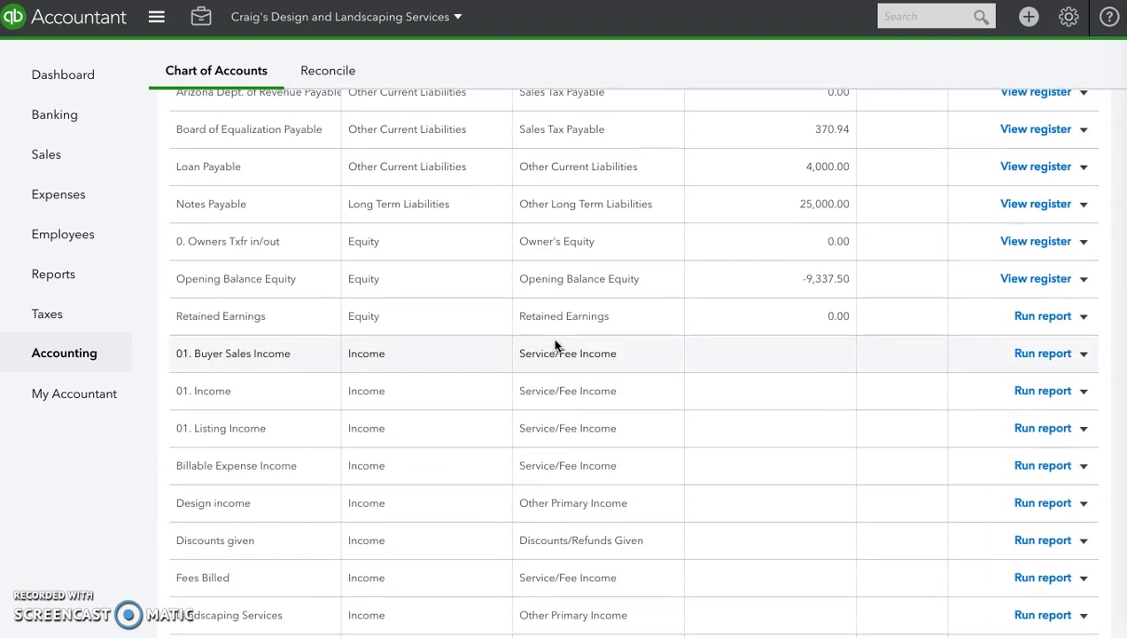
scroll(555, 345, "down", 7)
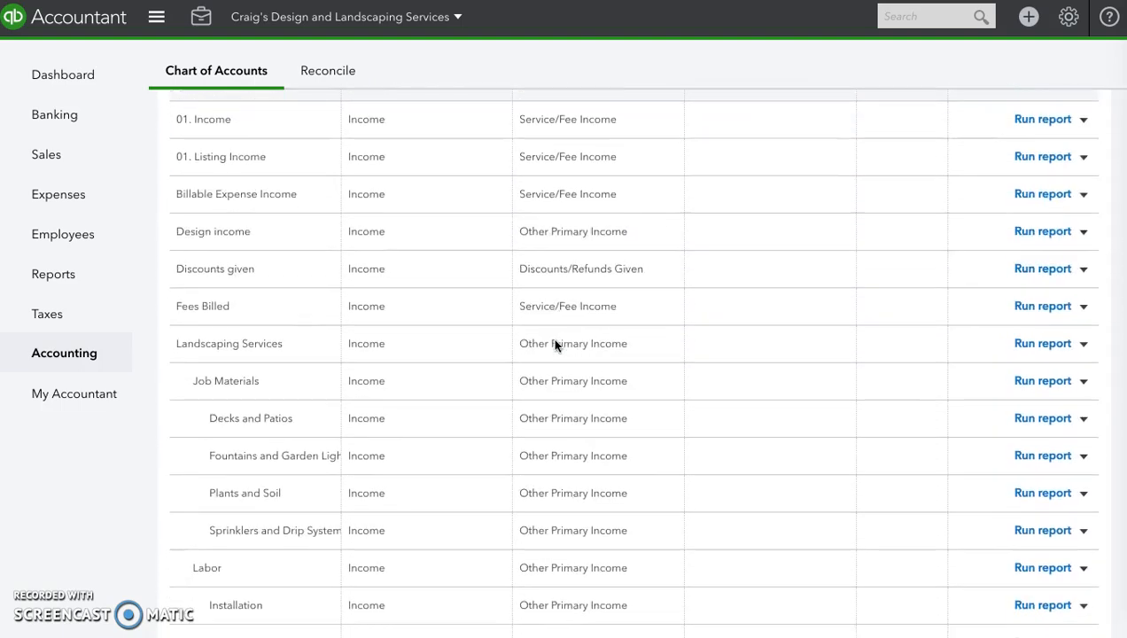
scroll(555, 345, "down", 3)
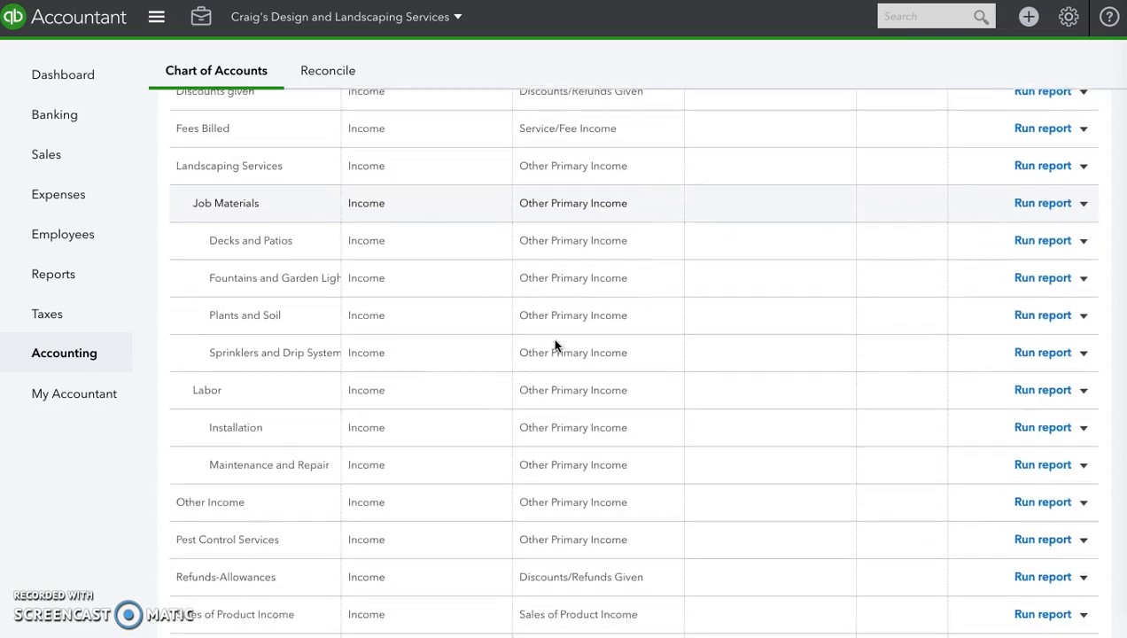
scroll(555, 345, "down", 5)
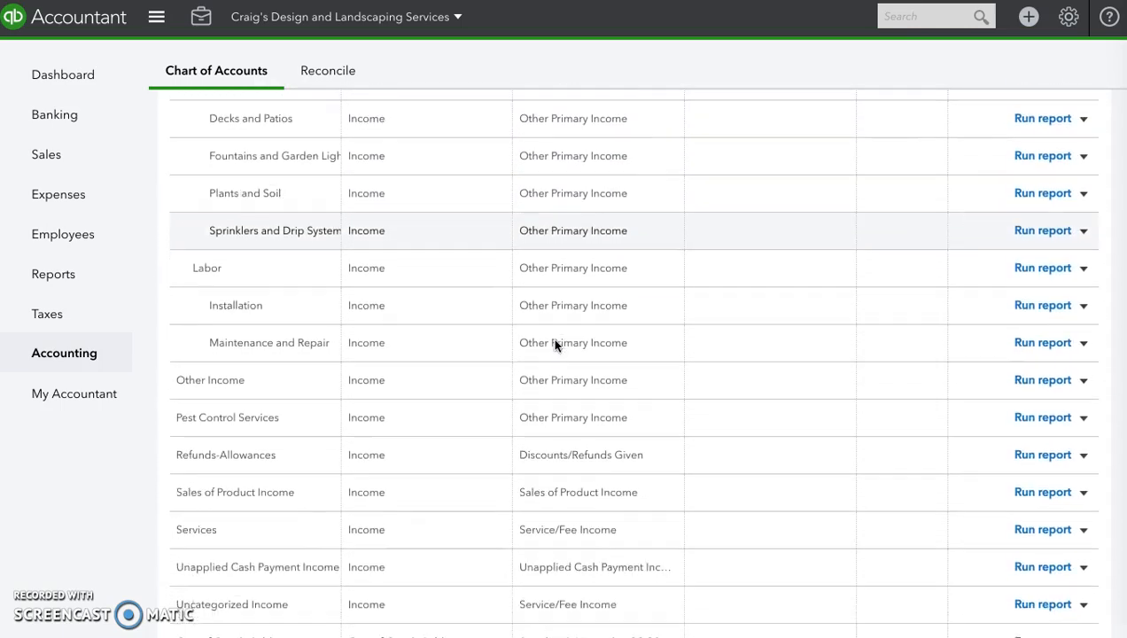
scroll(554, 345, "down", 8)
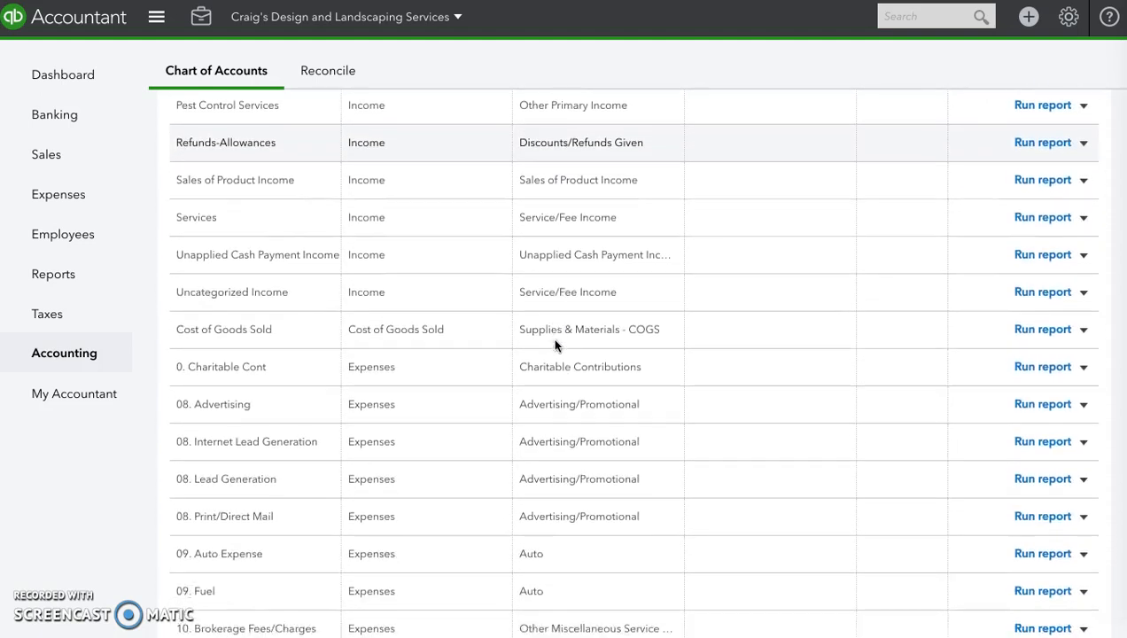
scroll(555, 345, "down", 1)
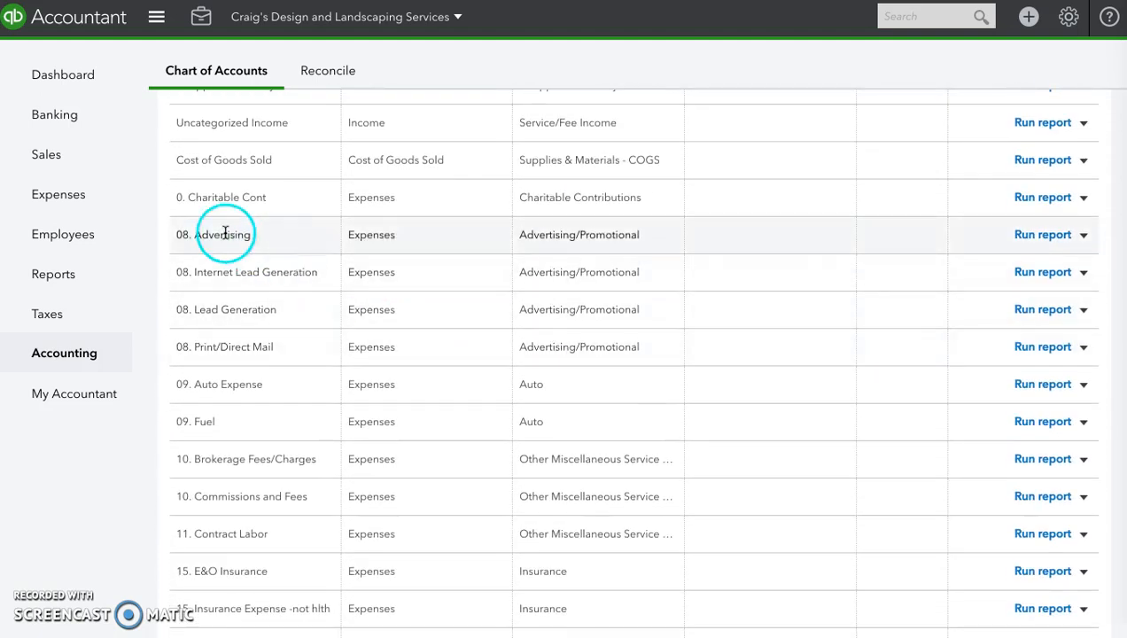
- Examine the number prefixes and grouping of the imported expense accounts, from 08. Advertising to 27. Other Expenses
double_click(173, 274)
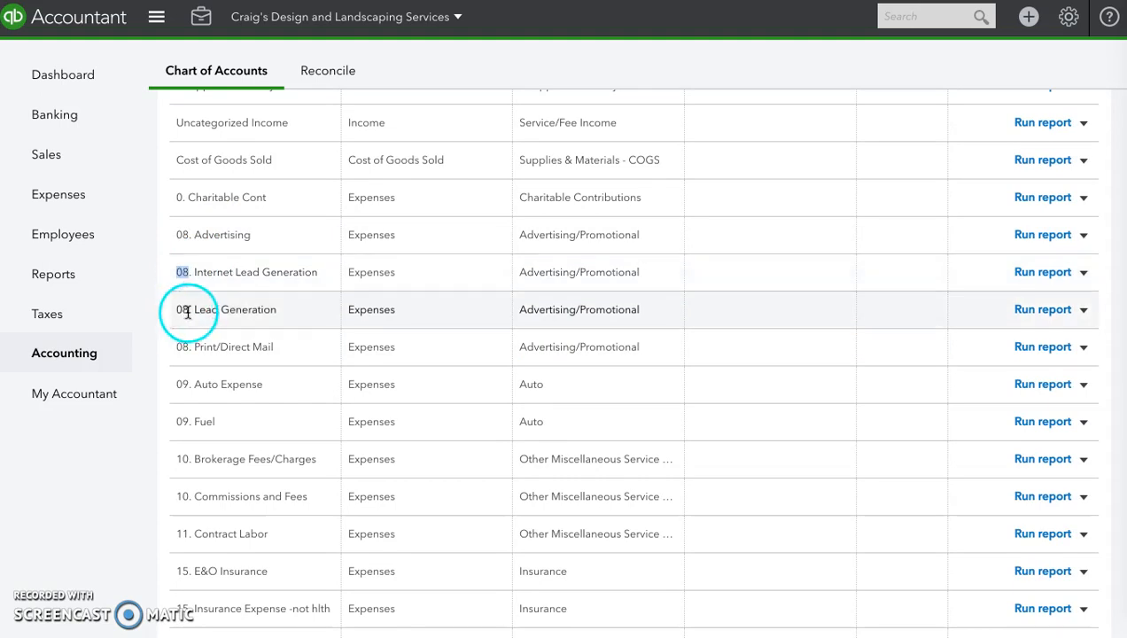
double_click(177, 312)
scroll(196, 382, "down", 5)
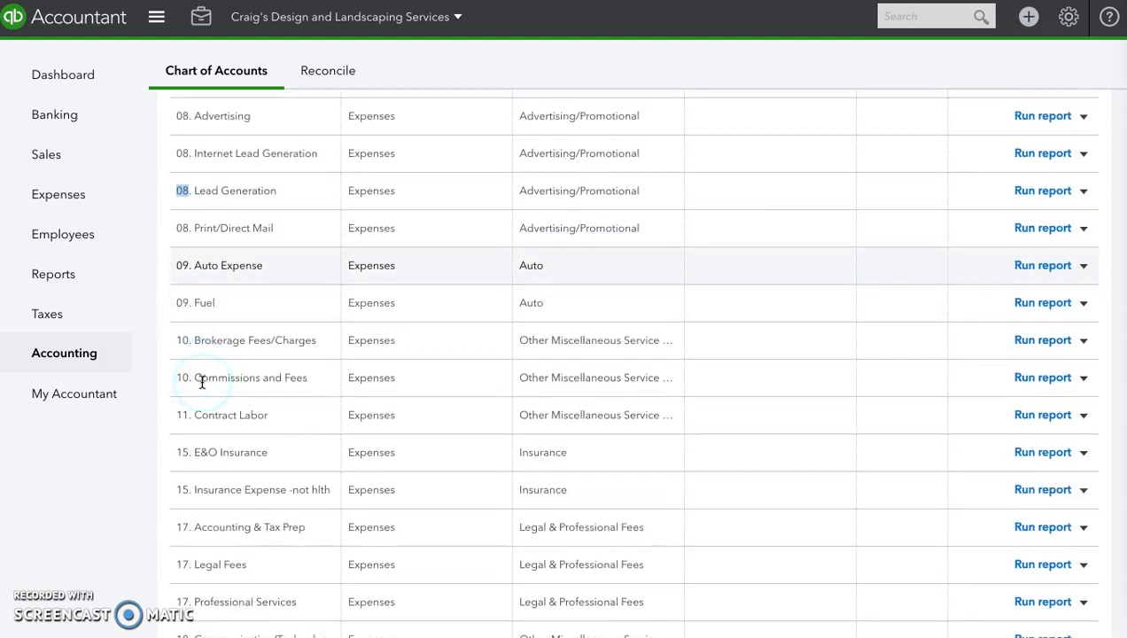
scroll(202, 382, "down", 20)
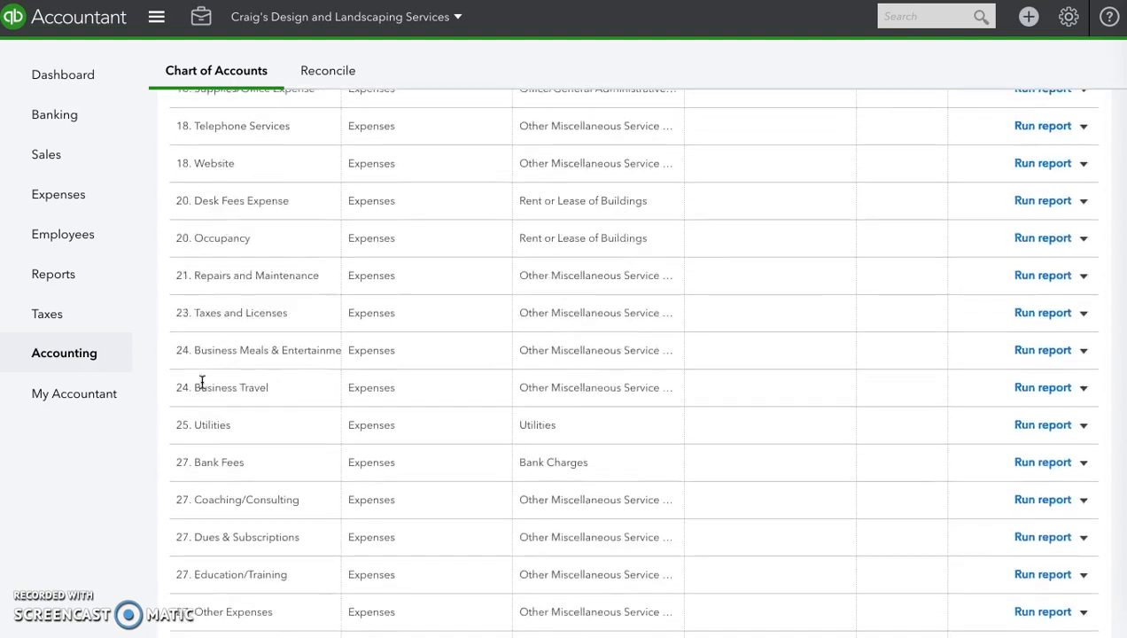
scroll(202, 382, "down", 1)
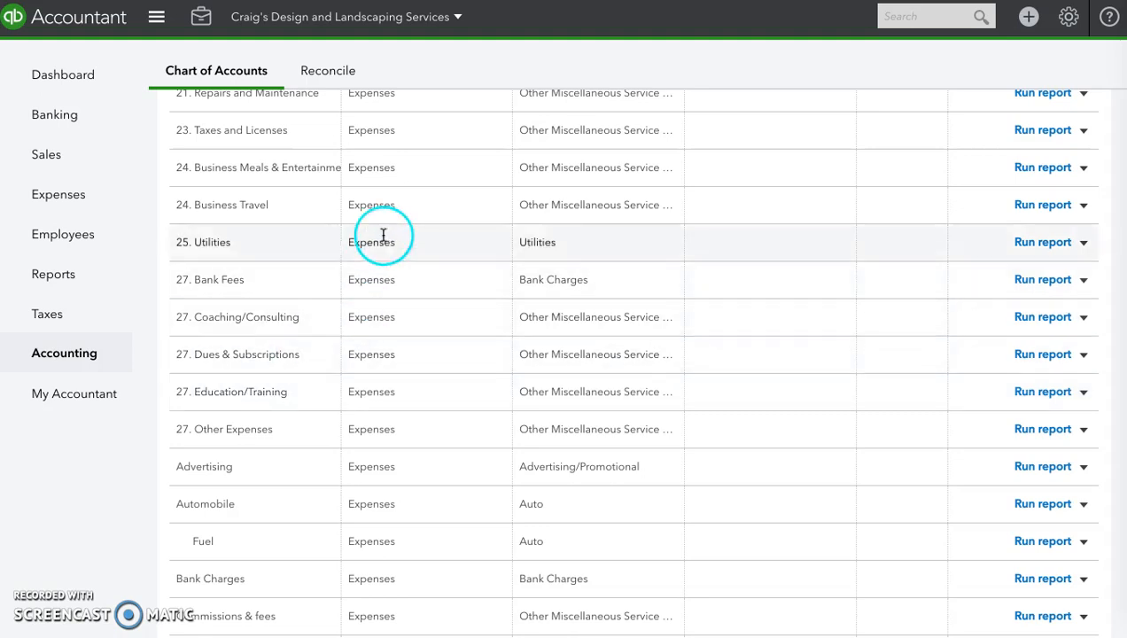
scroll(383, 235, "up", 8)
scroll(384, 235, "up", 15)
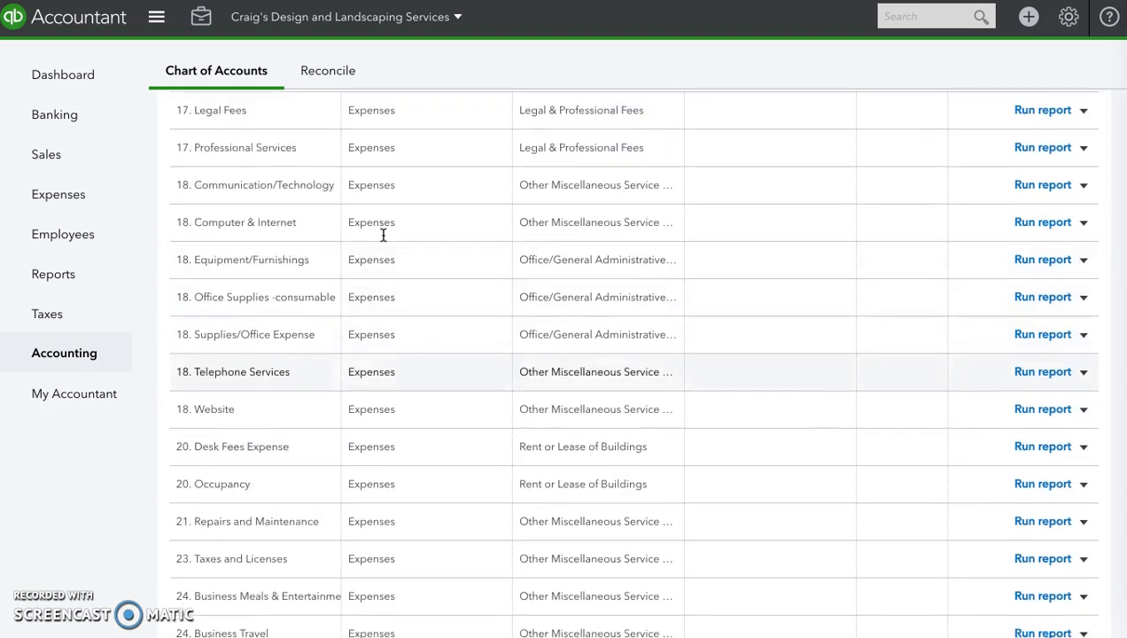
scroll(383, 235, "up", 6)
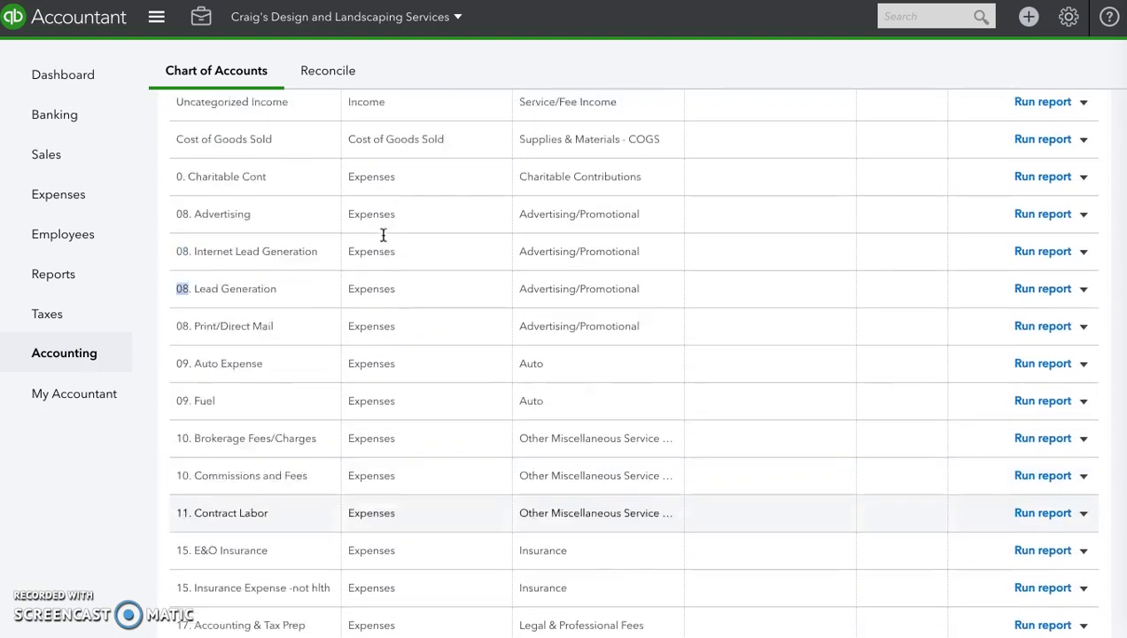